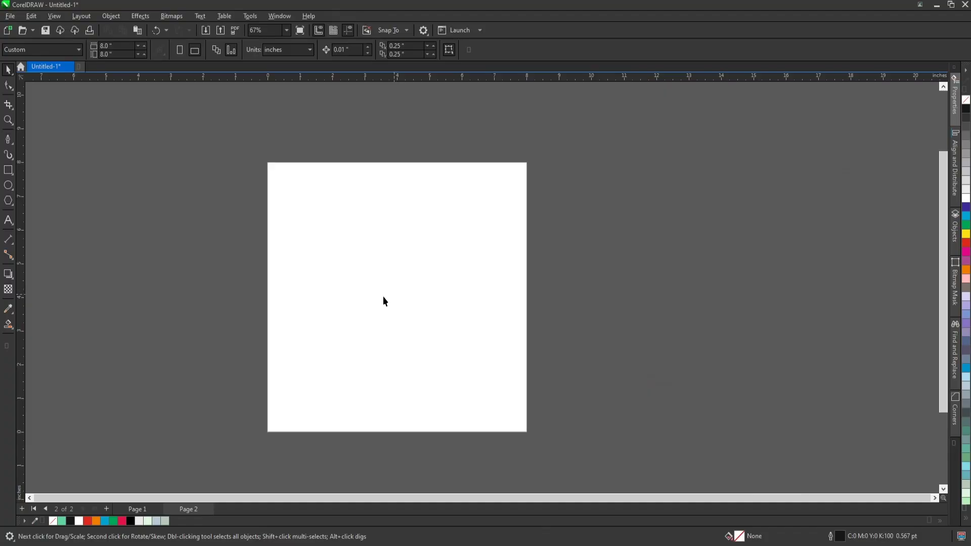
Step: Draw a circle with the Ellipse tool and place an overlapping copy to its right
left_click(8, 185)
scroll(369, 266, "up", 1)
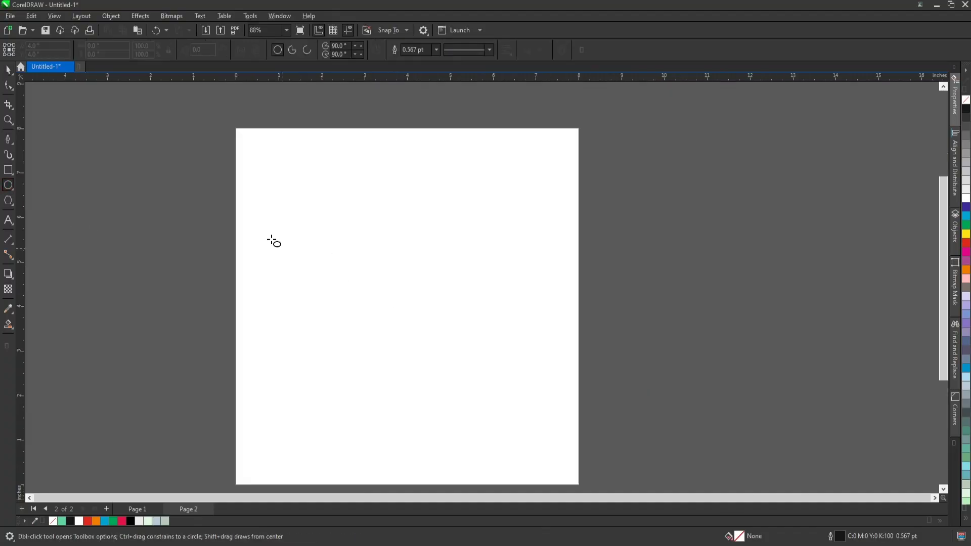
left_click_drag(267, 216, 375, 397)
key("space")
left_click_drag(377, 360, 362, 338)
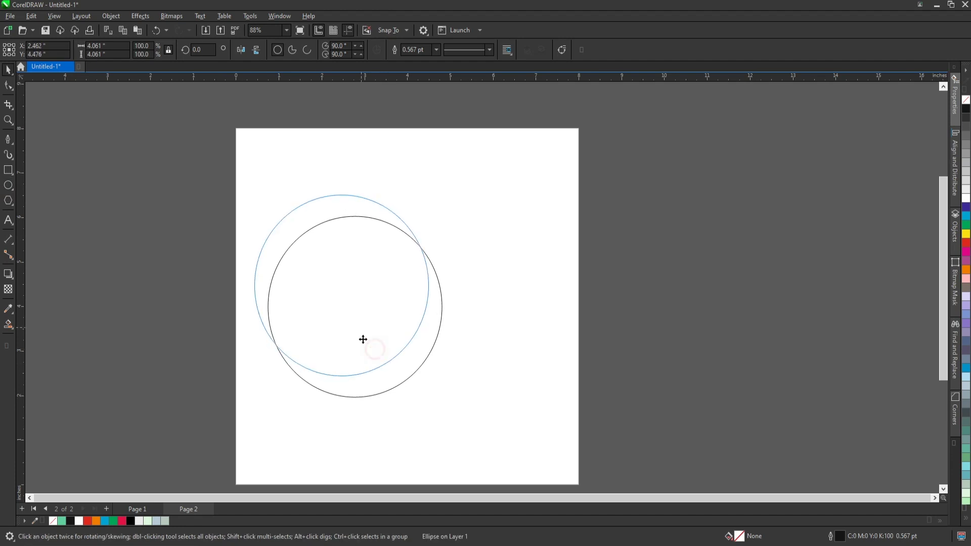
left_click_drag(306, 327, 430, 337)
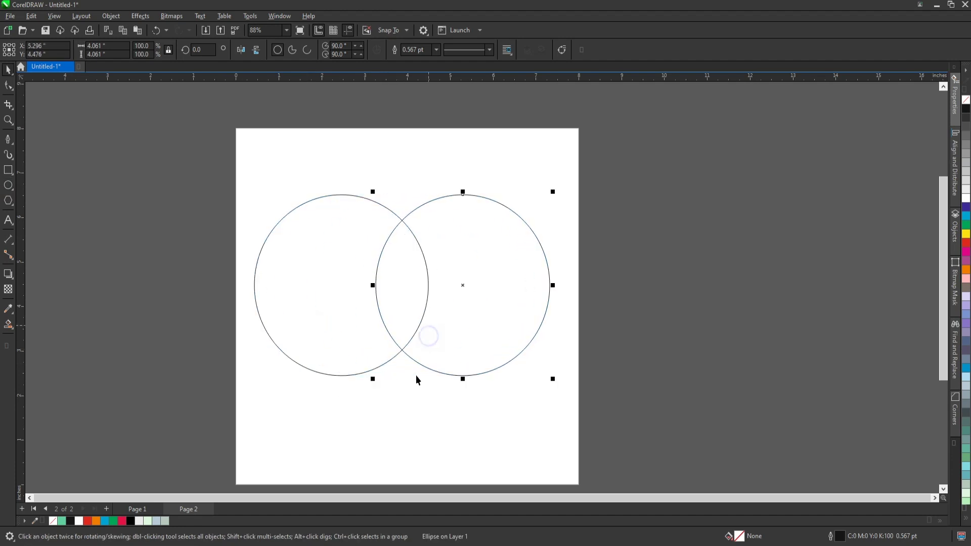
Step: Smart Fill the overlap of the two circles green
left_click(6, 325)
left_click(9, 325)
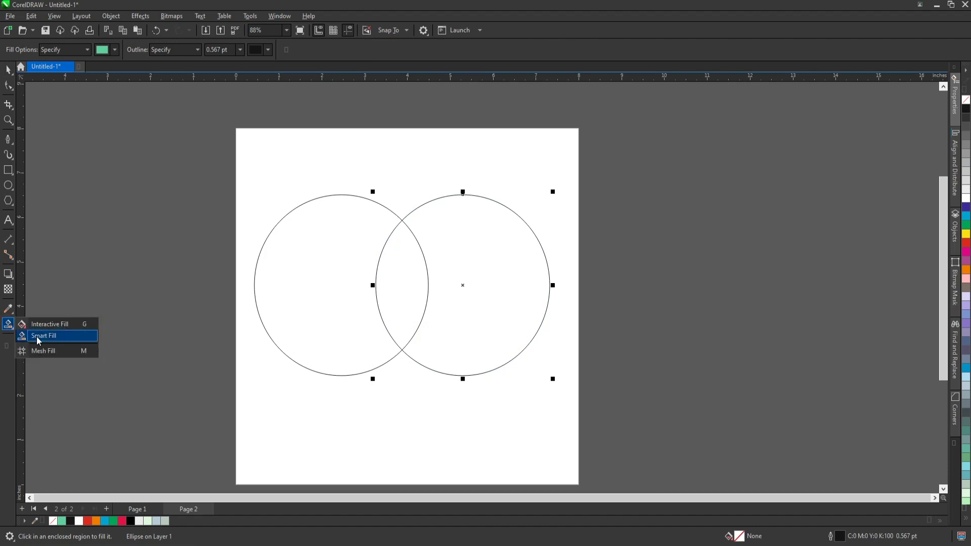
left_click(39, 337)
left_click(400, 307)
Step: Delete both outer circles, keeping only the green lens
key("space")
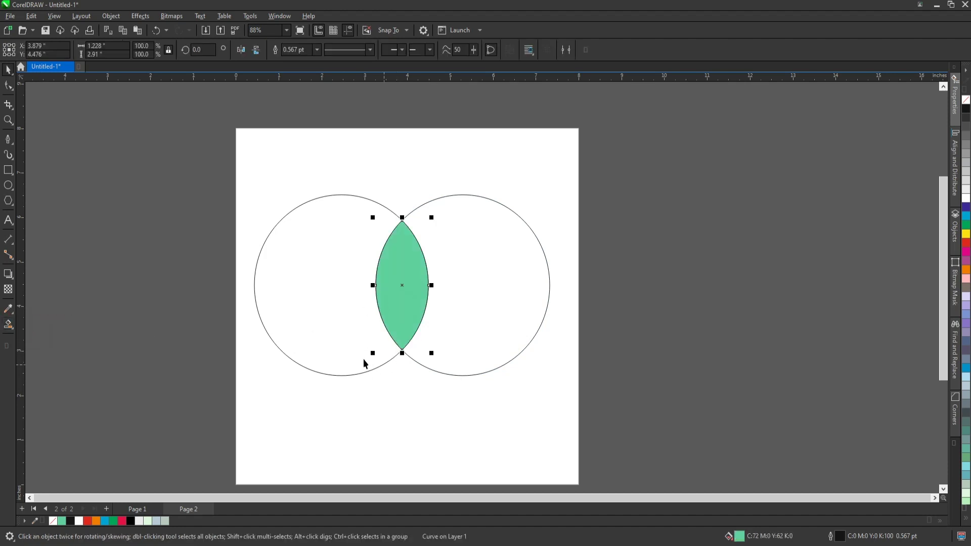
left_click(468, 332)
scroll(494, 373, "down", 3)
key("Delete")
scroll(417, 309, "up", 2)
Step: Draw a square left of the lens and rotate it into a diamond
scroll(415, 303, "up", 1)
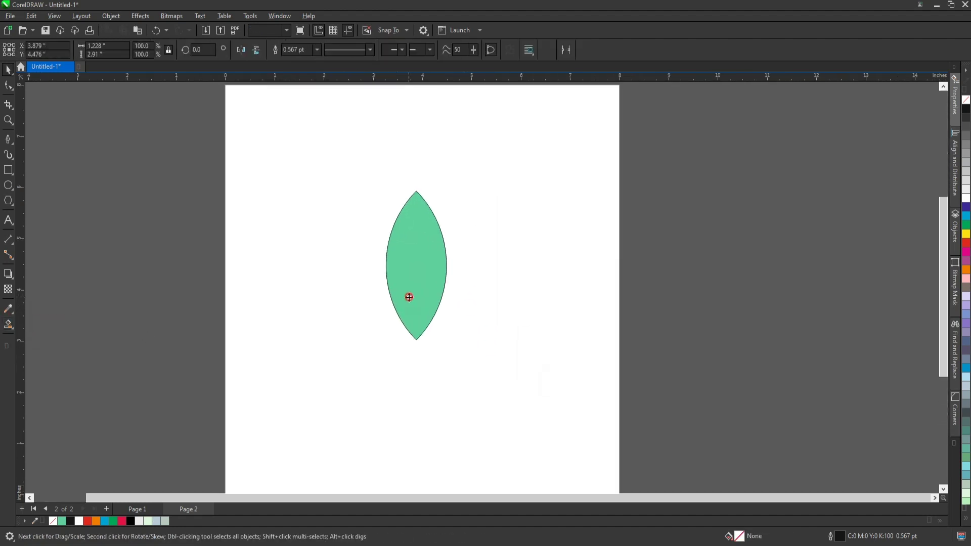
left_click(408, 296)
scroll(420, 245, "up", 1)
scroll(424, 234, "up", 1)
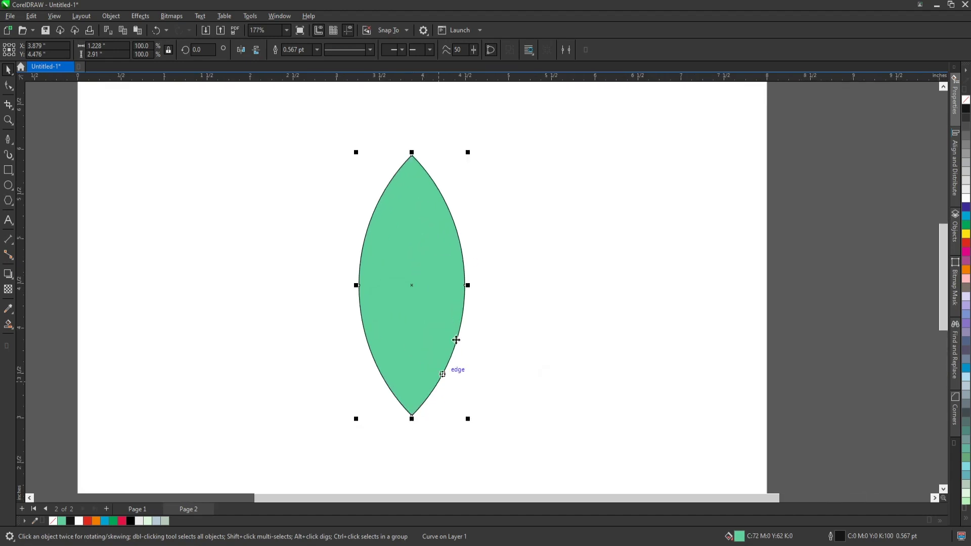
scroll(403, 296, "down", 2)
scroll(402, 326, "up", 1)
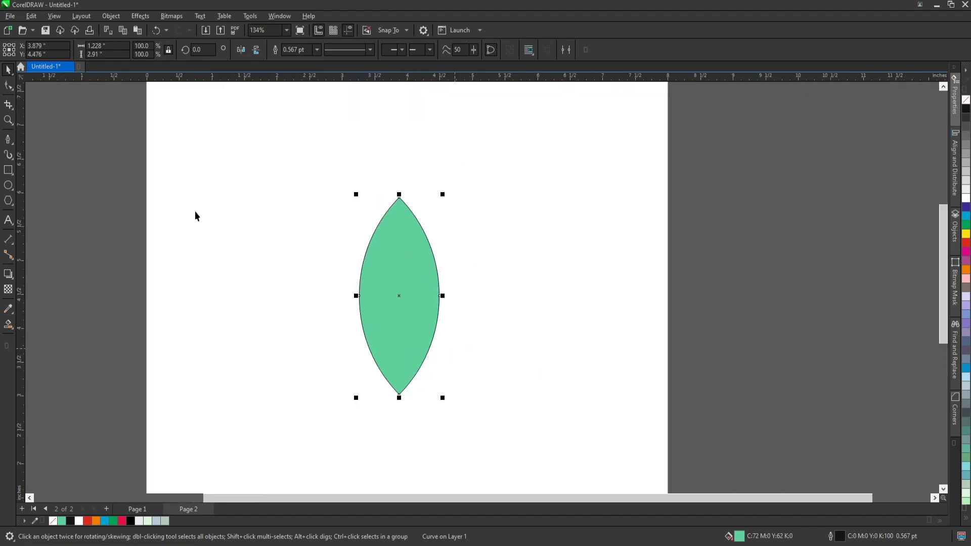
left_click(9, 173)
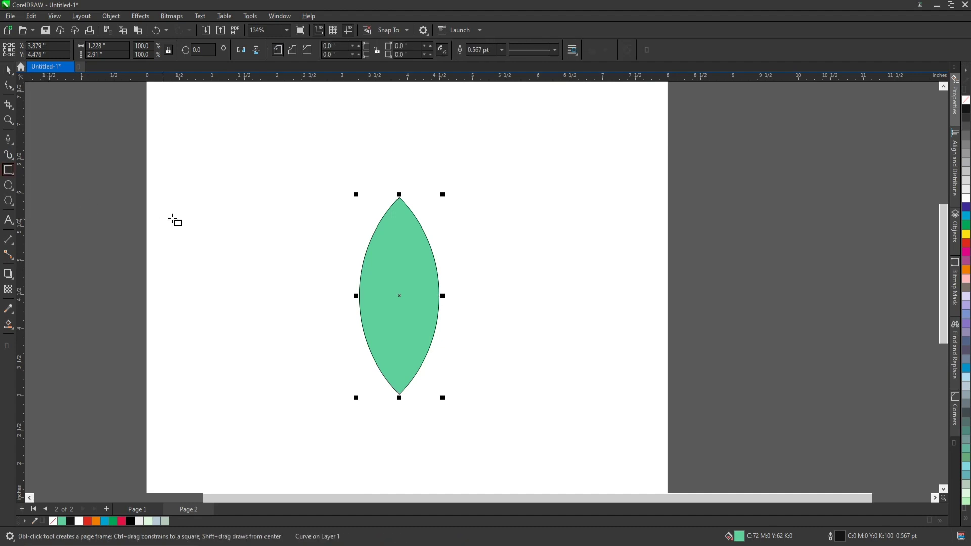
left_click_drag(173, 206, 356, 398)
key("space")
left_click(288, 362)
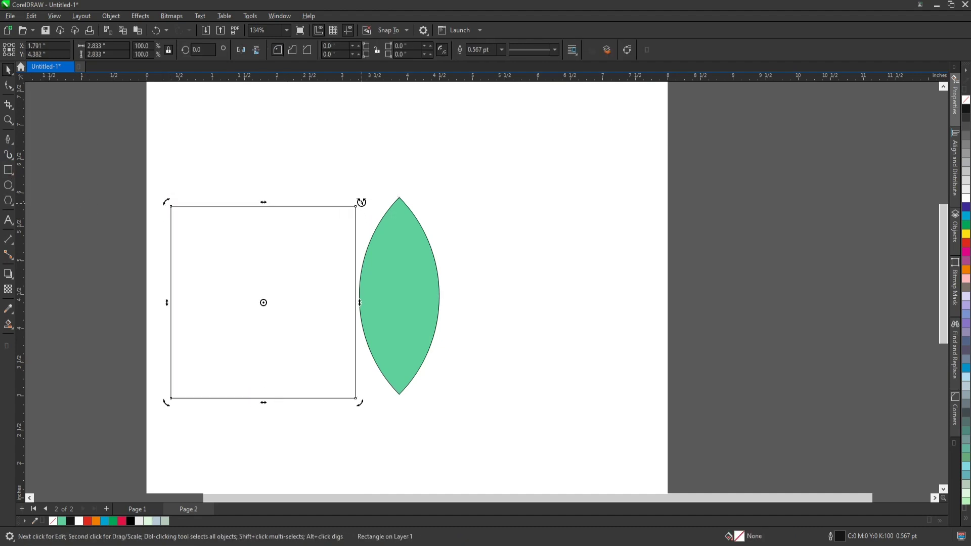
mouse_move(361, 202)
left_mouse_down()
mouse_move(397, 309)
mouse_move(294, 309)
left_mouse_up()
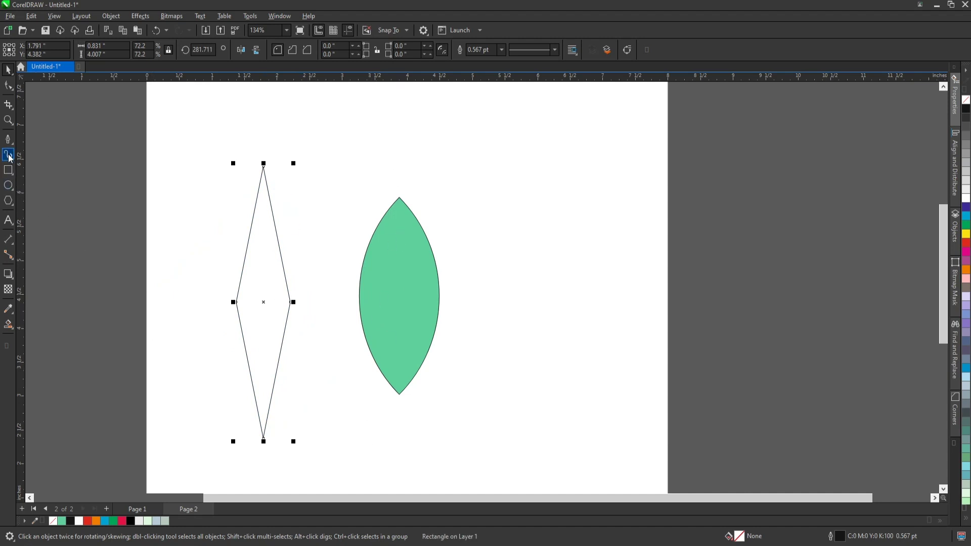
Step: Convert the diamond to curves and delete its bottom node to make a triangle
right_click(271, 298)
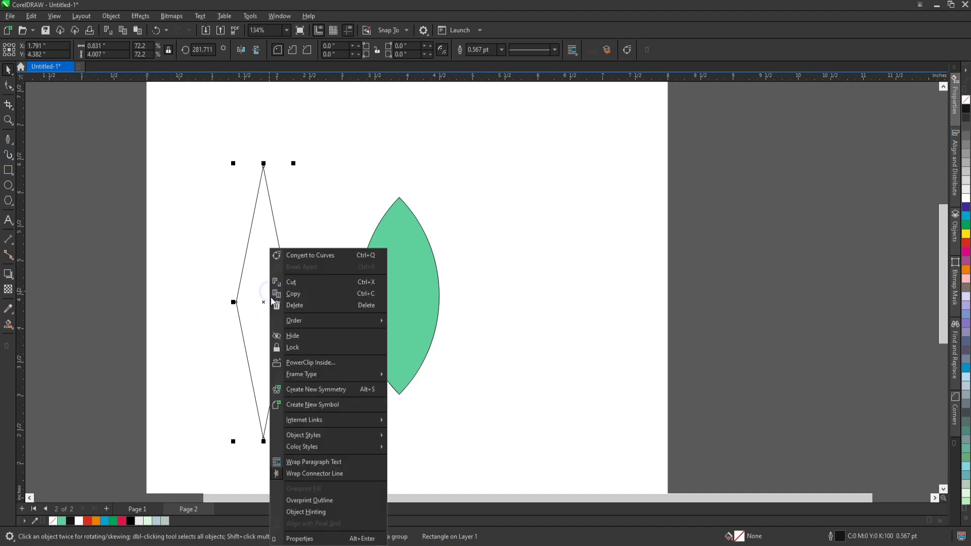
left_click(312, 258)
left_click(8, 88)
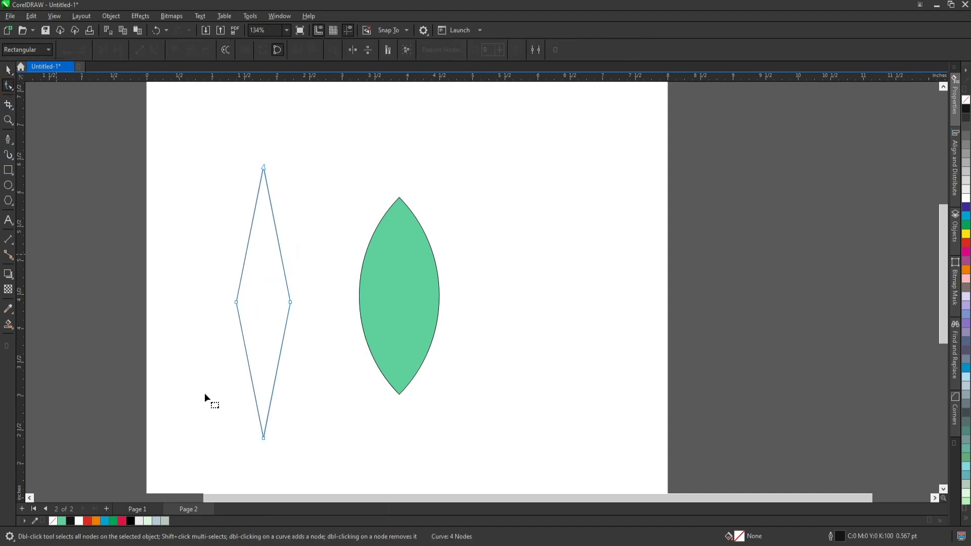
left_click_drag(290, 443, 290, 443)
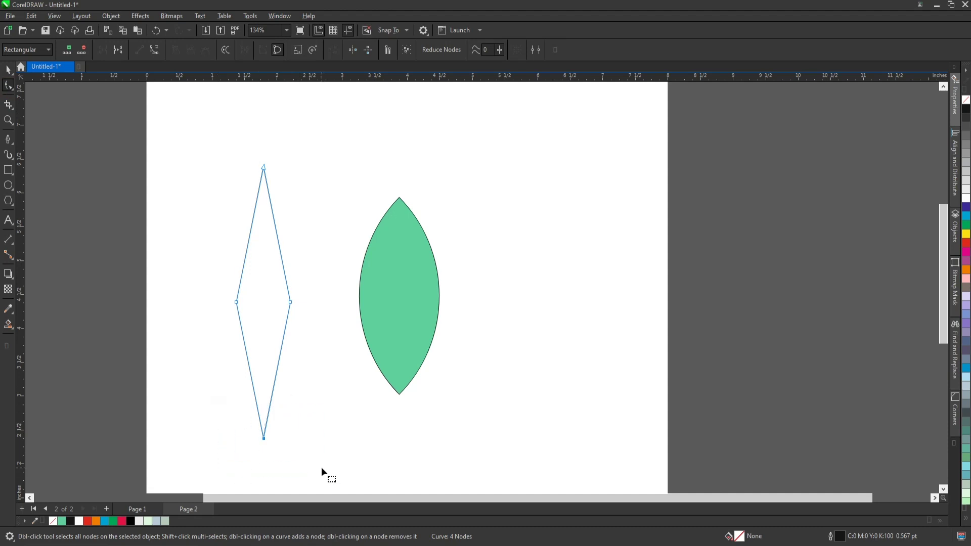
key("Delete")
key("space")
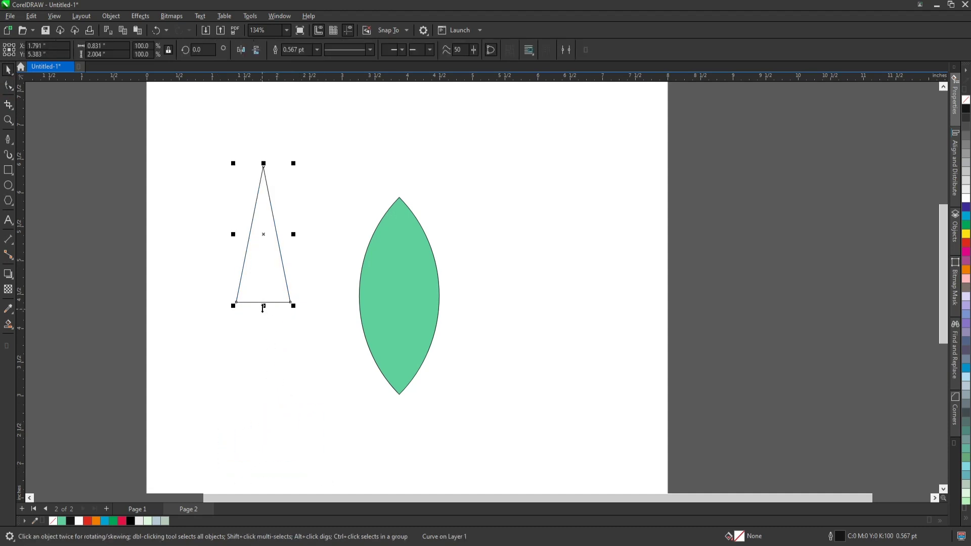
Step: Stretch the triangle to 6.314" tall and 0.225" wide, moving it toward the lens
left_click_drag(264, 303, 263, 458)
left_click_drag(293, 311, 272, 311)
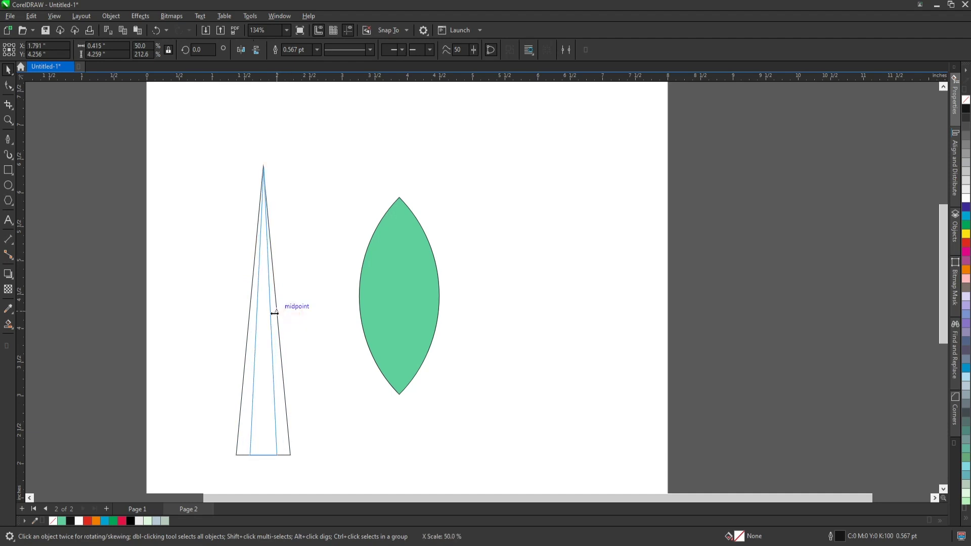
left_click_drag(269, 397, 268, 473)
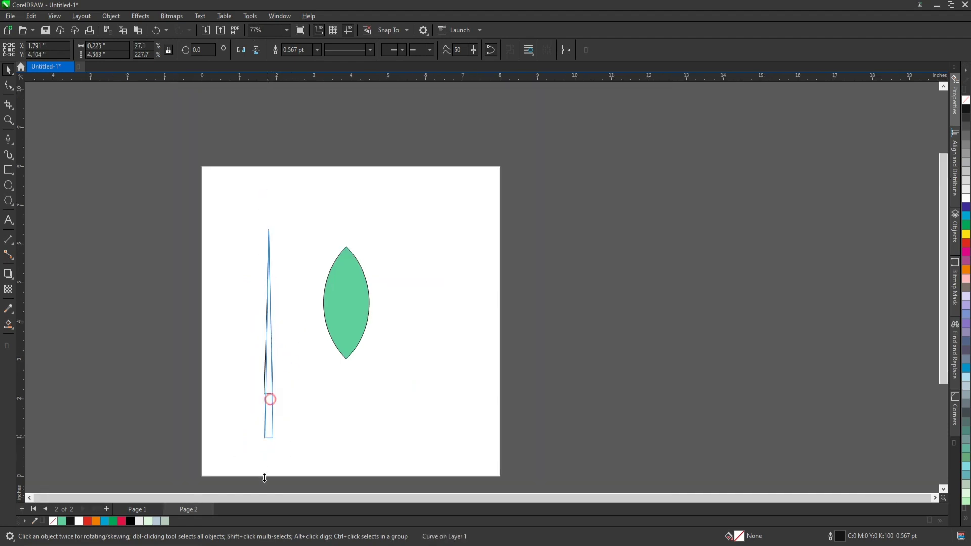
left_click_drag(267, 386, 342, 364)
Step: Centre the spike down the lens and narrow it to 0.179" wide
left_click(351, 340, "shift")
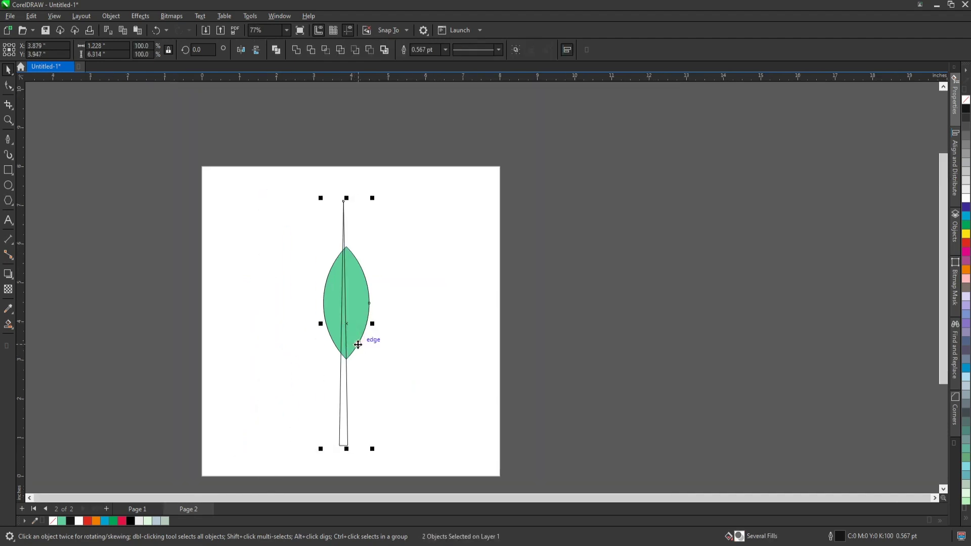
left_click(445, 362)
scroll(347, 317, "up", 2)
left_click(346, 316)
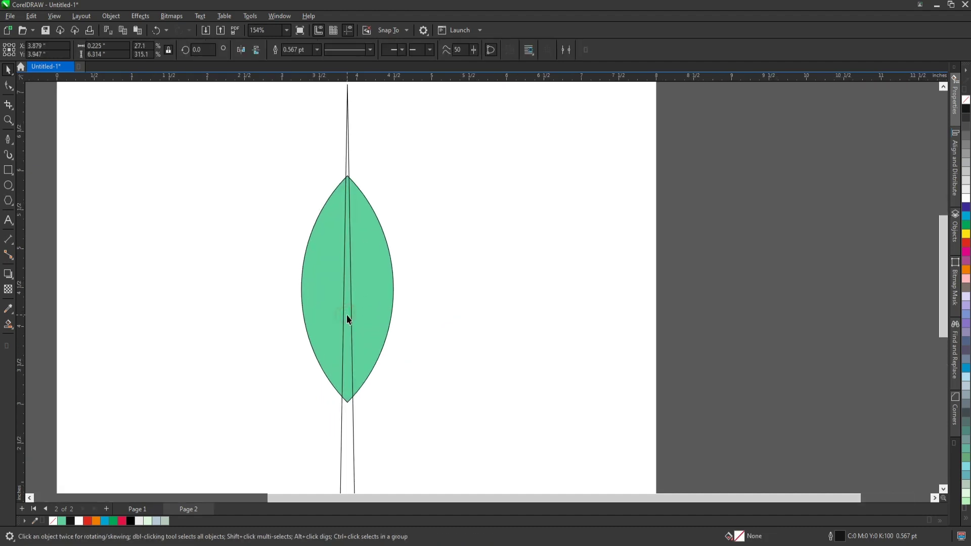
left_click(348, 344)
scroll(354, 397, "up", 1)
scroll(356, 400, "up", 1)
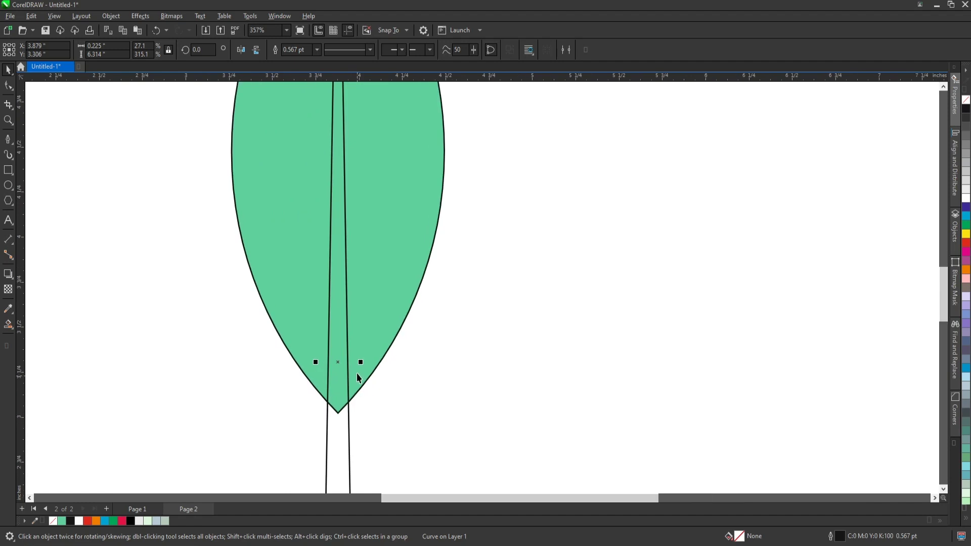
left_click_drag(361, 362, 355, 362)
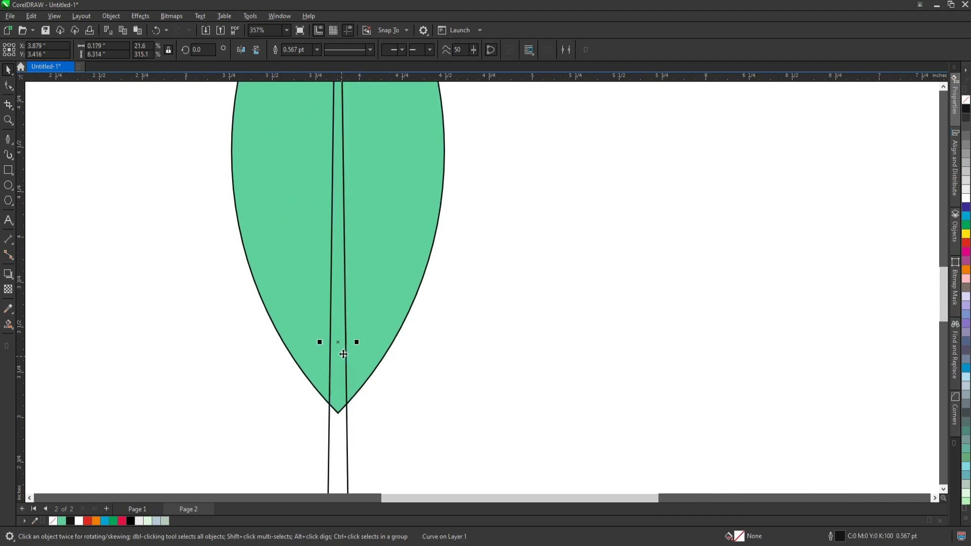
scroll(355, 361, "down", 3)
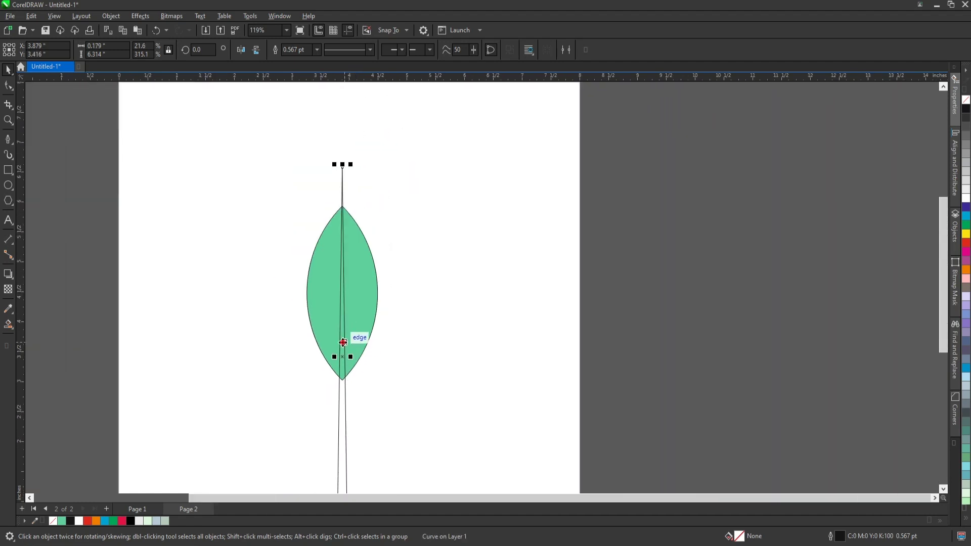
Step: Trim the spike's shape out of the lens and select the split halves
left_click(357, 347, "shift")
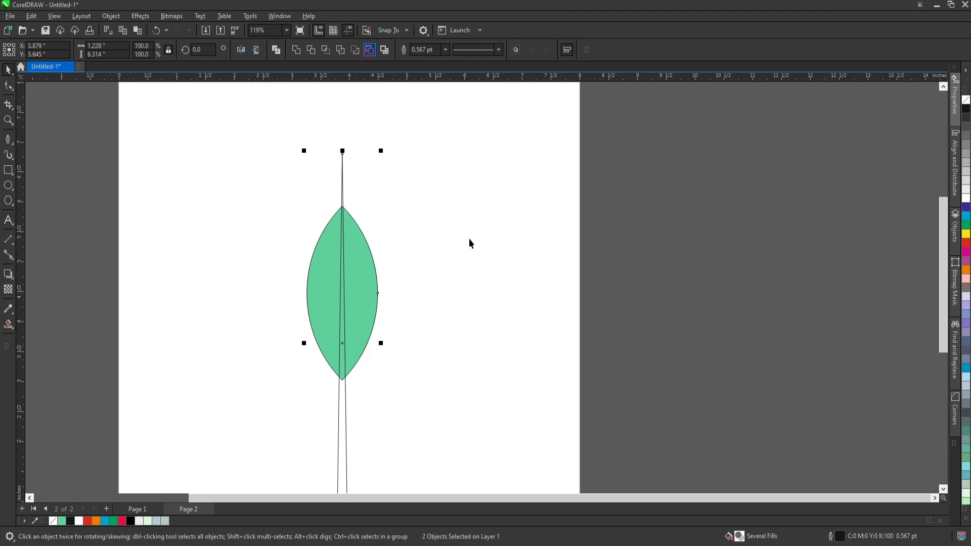
left_click(369, 49)
scroll(355, 274, "up", 1)
scroll(355, 274, "down", 2)
left_click_drag(245, 175, 497, 412)
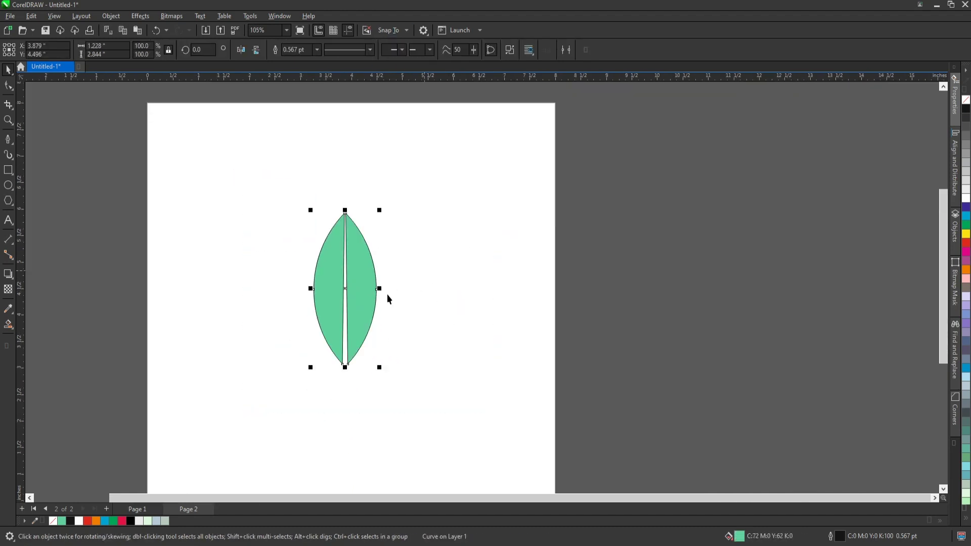
scroll(388, 299, "up", 1)
scroll(360, 316, "up", 1)
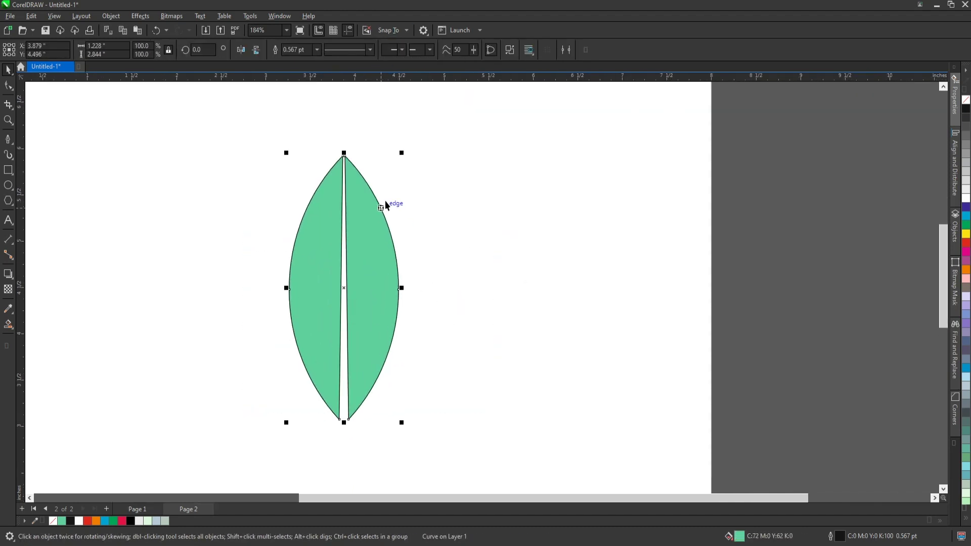
scroll(385, 204, "up", 1)
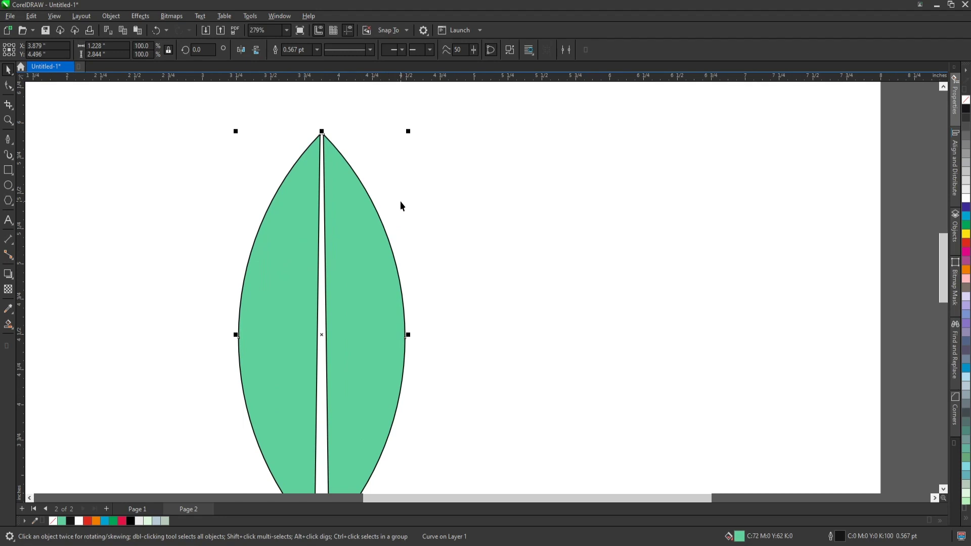
Step: Draw a thin slanted sliver with the Pen tool from the left edge to the central slit
left_click(9, 145)
scroll(394, 256, "up", 1)
scroll(444, 213, "down", 1)
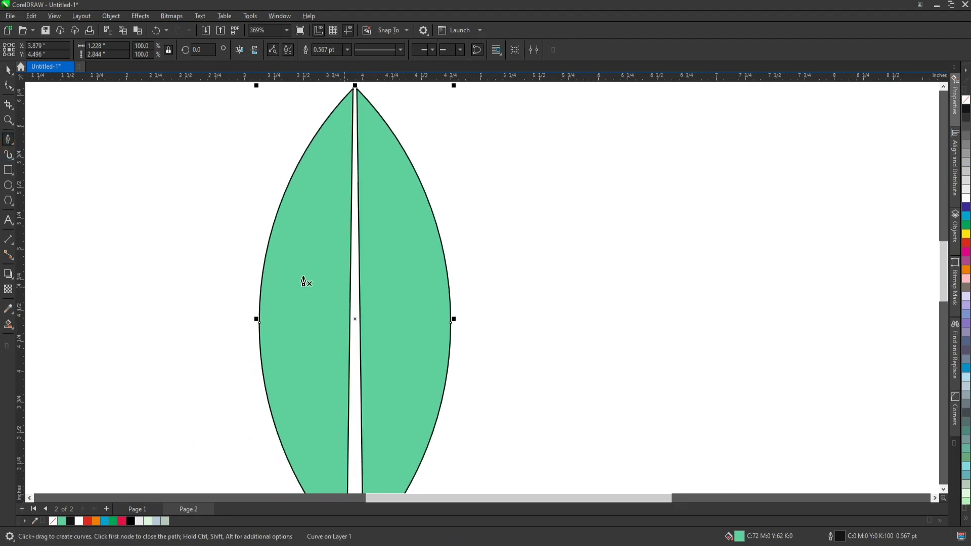
left_click(217, 237)
double_click(355, 334)
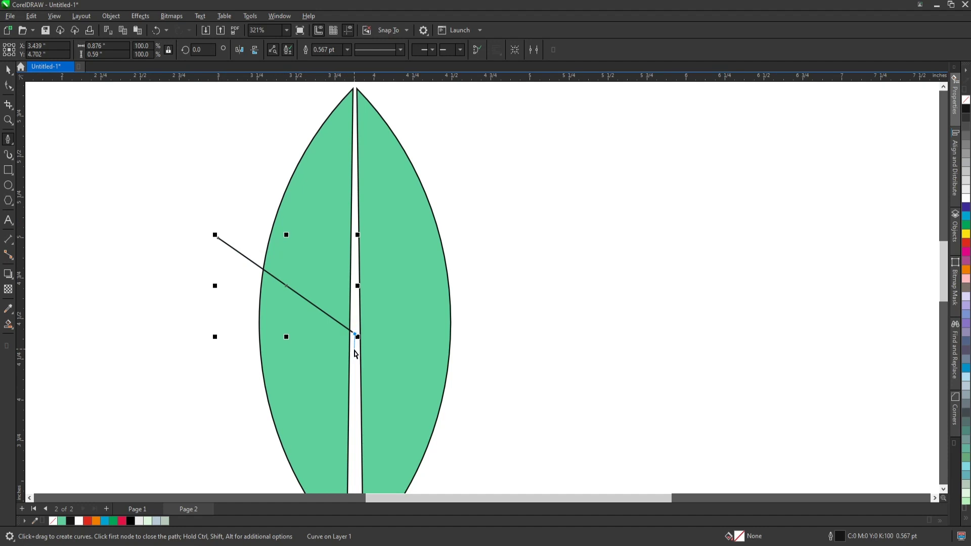
key("ctrl+z")
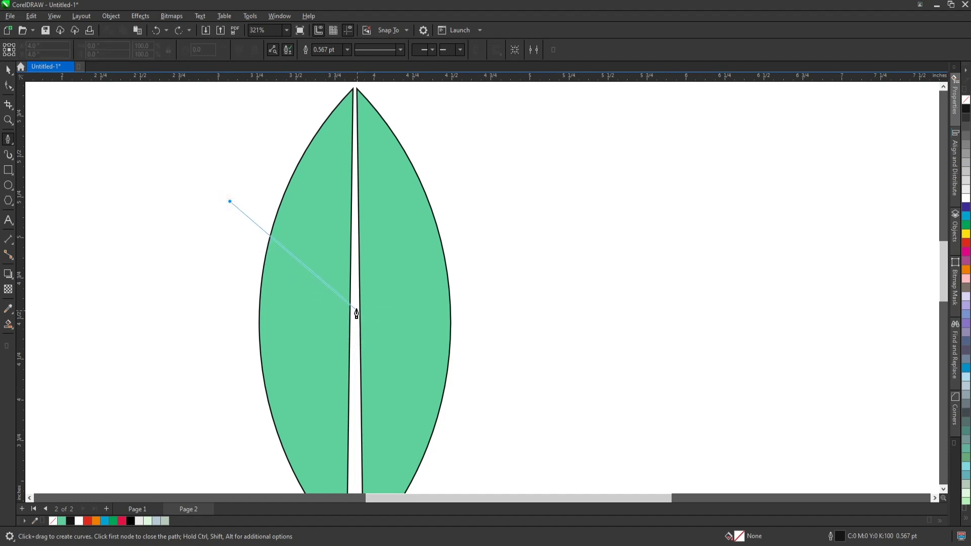
double_click(354, 306)
left_click(355, 319)
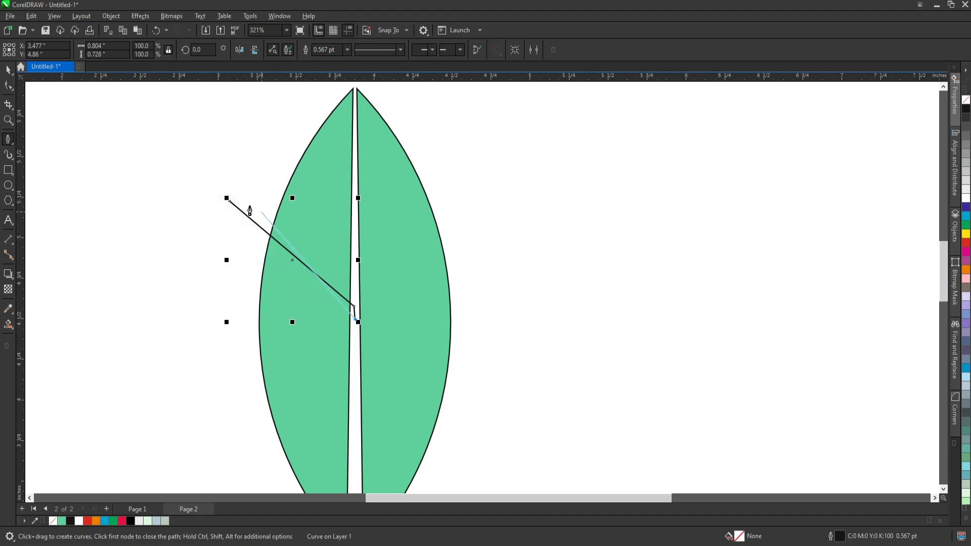
left_click(227, 198)
Step: Extend the sliver past the leaf's edge and cut it out as the left vein
key("space")
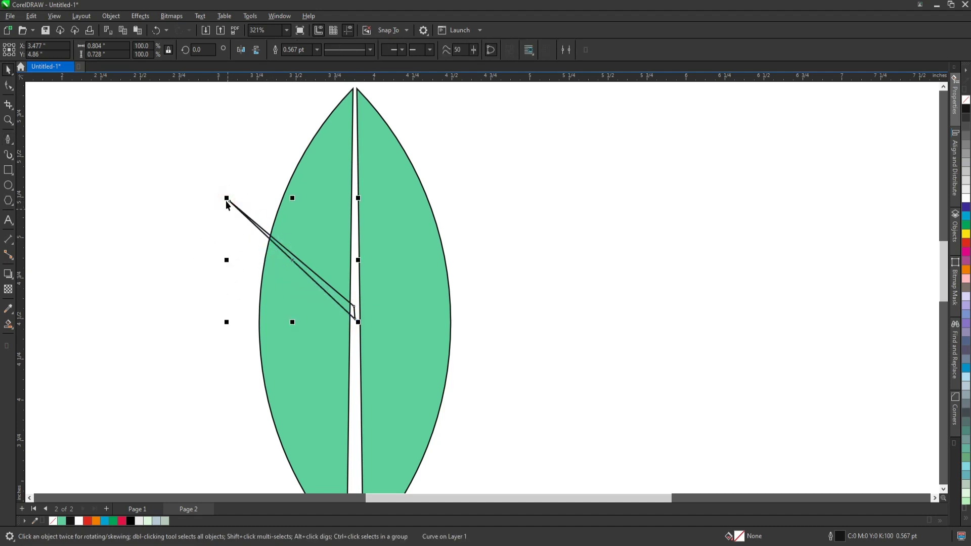
left_click_drag(226, 198, 205, 200)
left_click(329, 353, "shift")
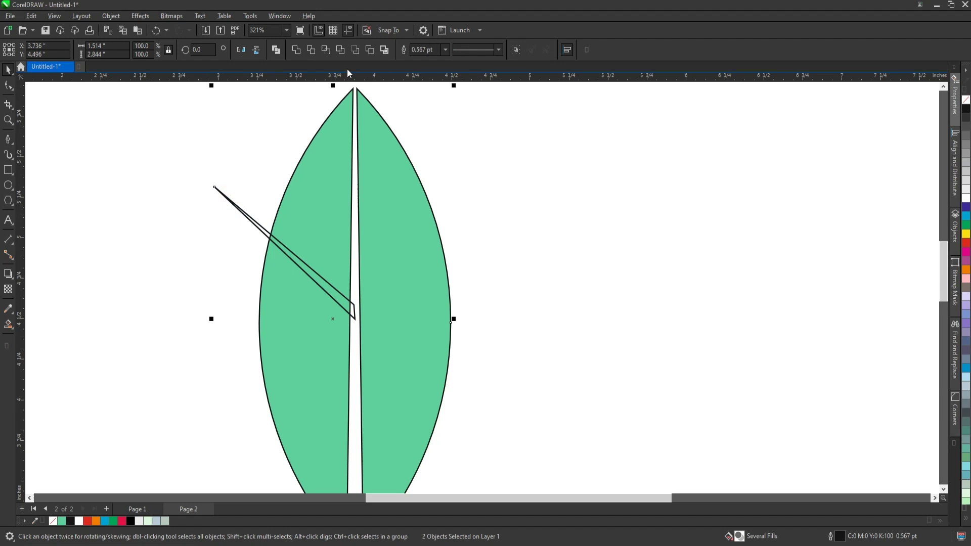
left_click(370, 49)
scroll(324, 91, "down", 1)
Step: Draw a second sliver from the right of the leaf to the central slit
key("space")
left_click(447, 224)
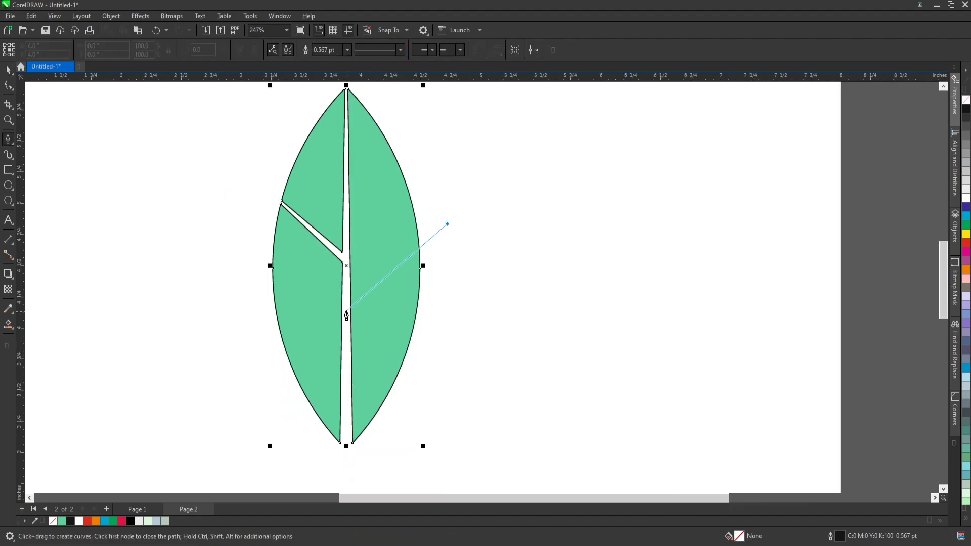
left_click(346, 315)
left_click(346, 332)
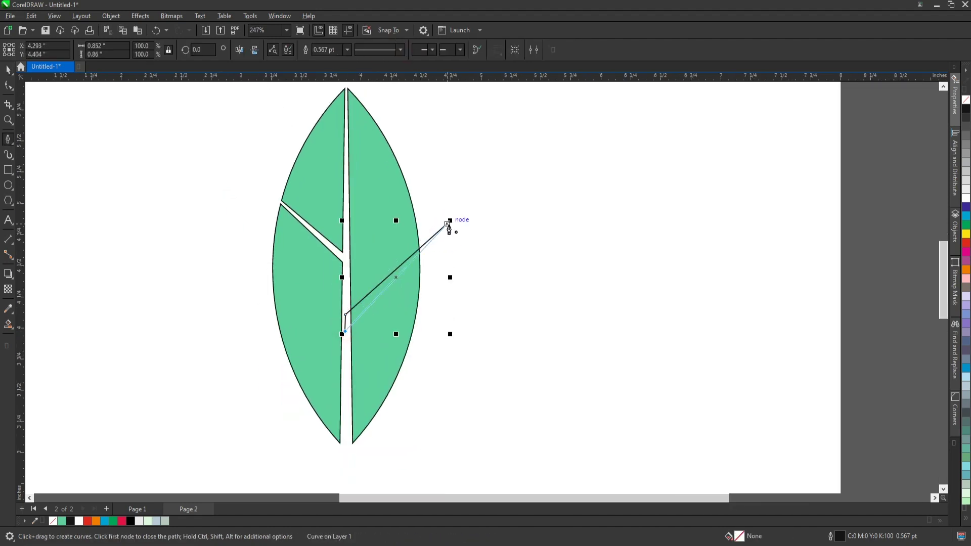
left_click(449, 222)
Step: Cut the second sliver from the leaf with Back Minus Front as the right vein
key("F10")
scroll(364, 330, "up", 2)
scroll(323, 328, "up", 1)
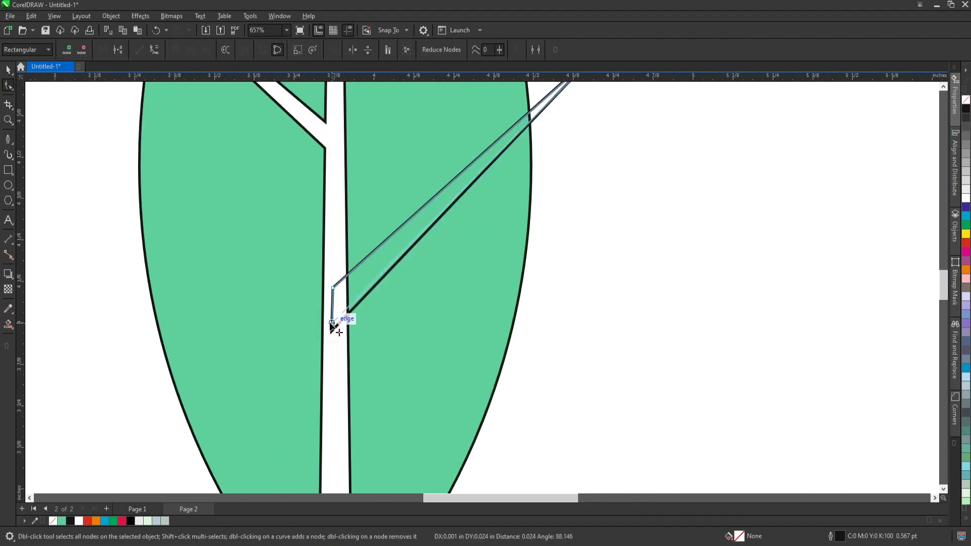
scroll(335, 325, "down", 2)
key("space")
left_click(392, 318, "shift")
left_click(370, 49)
scroll(521, 275, "down", 2)
Step: Draw a curved notch shape near the leaf tip and cut it out
scroll(407, 201, "up", 1)
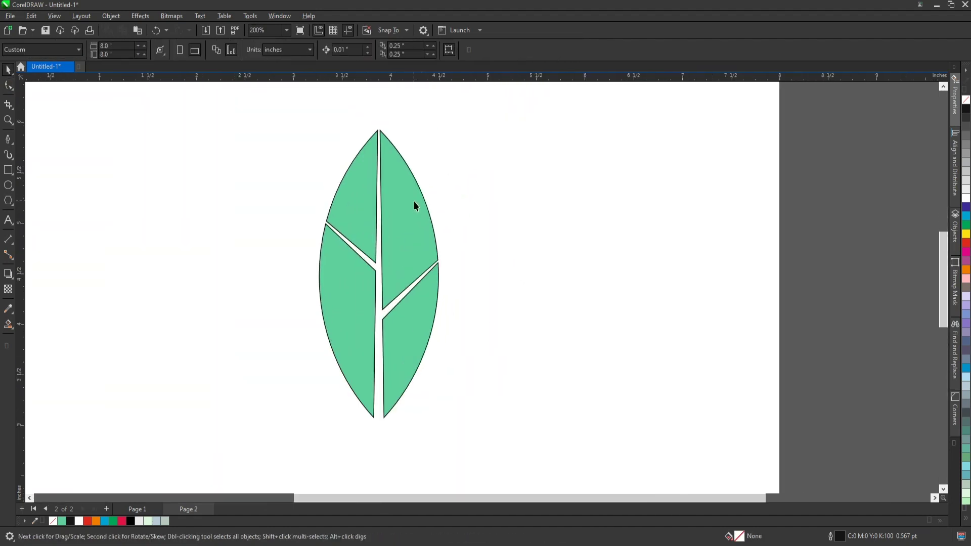
scroll(414, 201, "up", 1)
key("space")
scroll(412, 155, "up", 2)
scroll(436, 173, "down", 1)
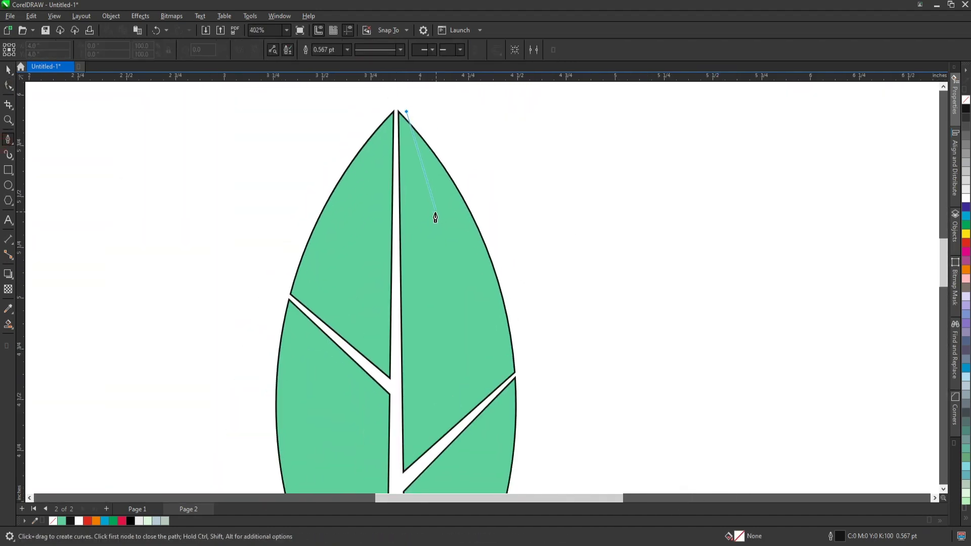
left_click_drag(435, 212, 420, 269)
scroll(457, 157, "up", 1)
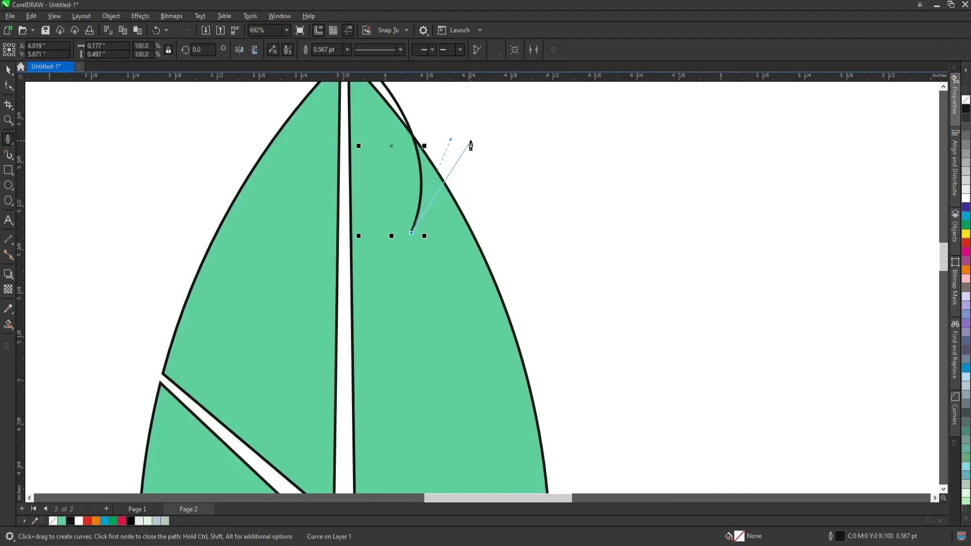
left_click(471, 147)
scroll(470, 147, "down", 1)
left_click(390, 113)
scroll(410, 216, "down", 1)
key("ctrl+a")
left_click(386, 48)
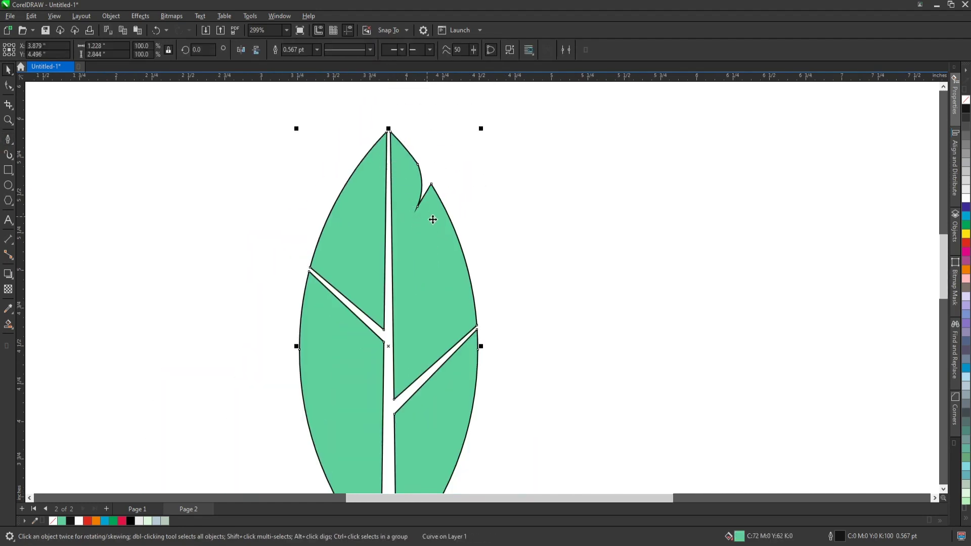
Step: Cut a triangular notch into the leaf's right edge
scroll(464, 243, "up", 2)
left_click(476, 197)
left_click(390, 334)
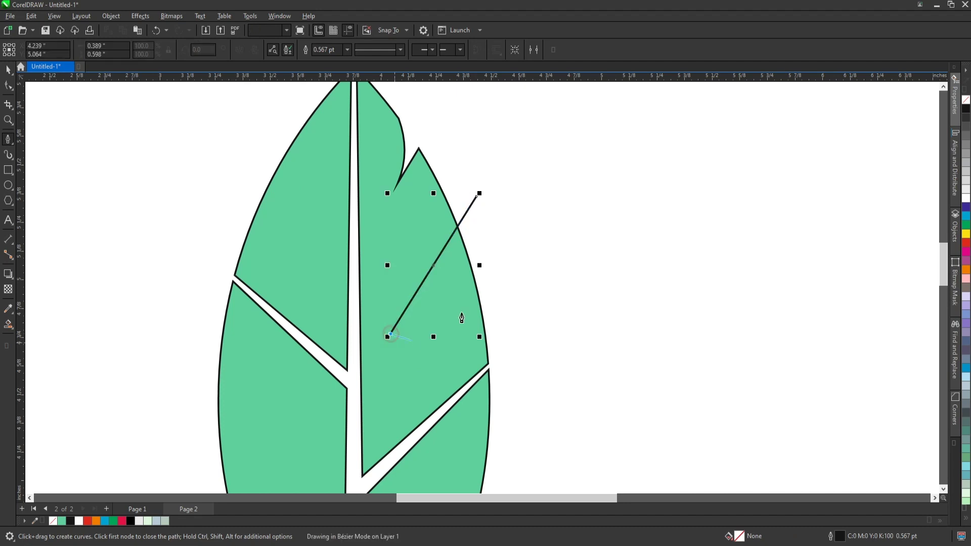
left_click(534, 213)
left_click(476, 196)
scroll(461, 203, "down", 2)
key("ctrl+a")
left_click(386, 47)
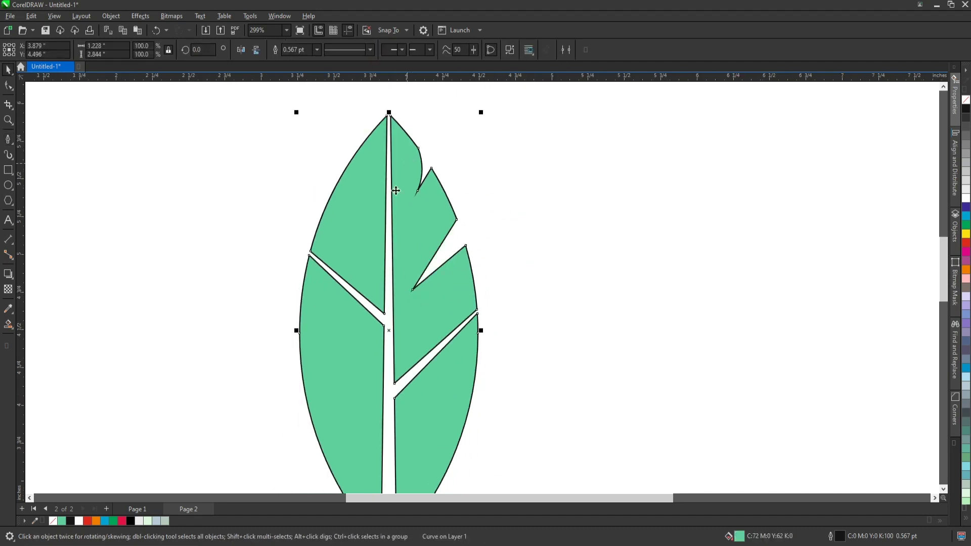
Step: Cut a curved notch into the leaf's upper left side
scroll(399, 91, "up", 3)
left_click(400, 89)
left_click_drag(366, 230, 394, 287)
left_click(367, 231)
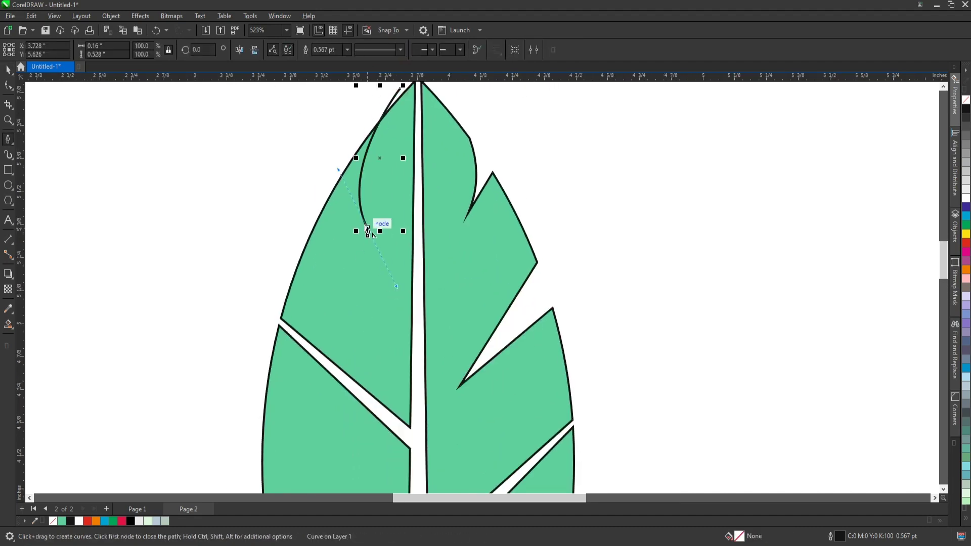
scroll(316, 164, "down", 2)
key("ctrl+a")
left_click(386, 48)
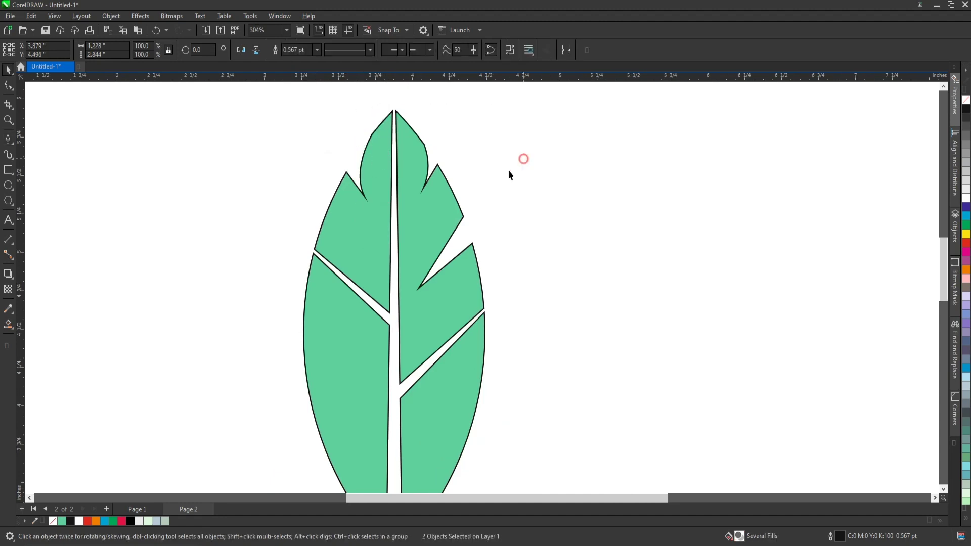
left_click(508, 170)
Step: Abandon an unfinished curve and drag a notch point down to deepen it
scroll(334, 234, "up", 2)
left_click_drag(309, 173, 374, 247)
left_click(396, 278)
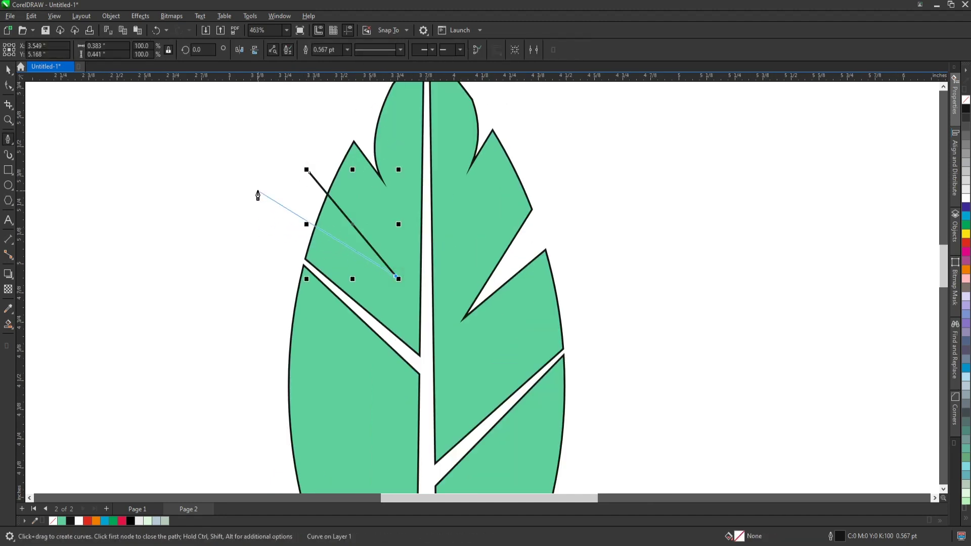
left_click(8, 85)
left_click(398, 167)
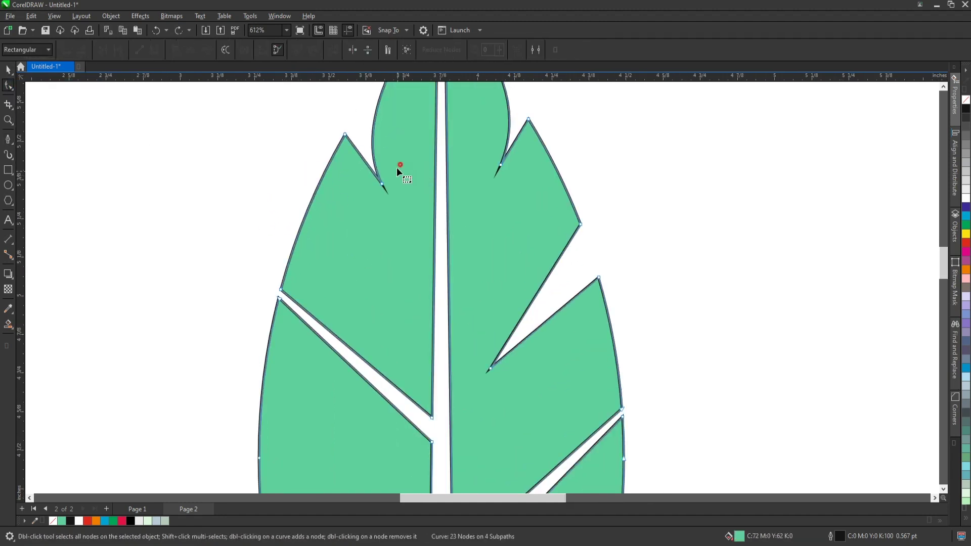
left_click_drag(381, 189, 389, 245)
scroll(354, 160, "down", 3)
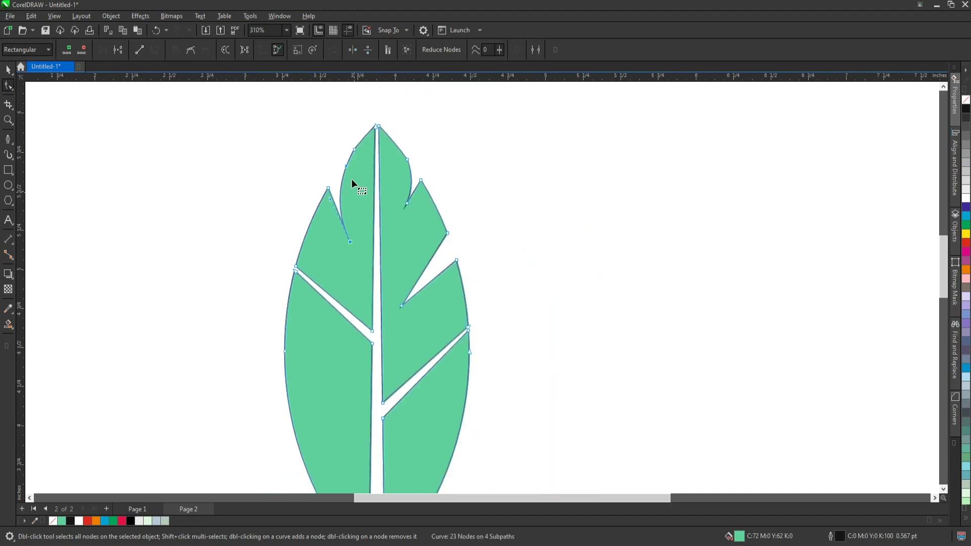
scroll(367, 156, "up", 2)
scroll(441, 161, "down", 3)
scroll(392, 321, "up", 2)
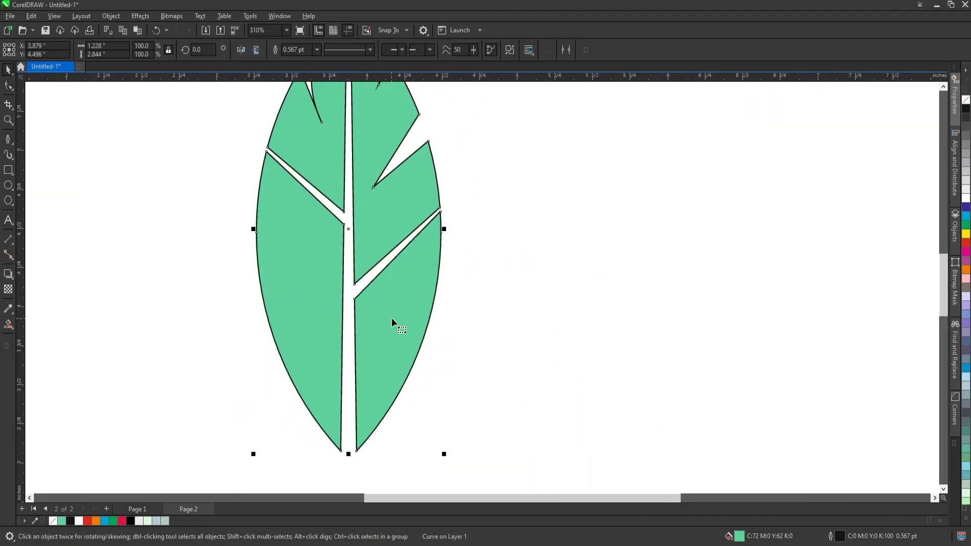
Step: Draw a curved notch shape and cut it into the leaf's left edge
left_click(8, 139)
scroll(288, 266, "up", 1)
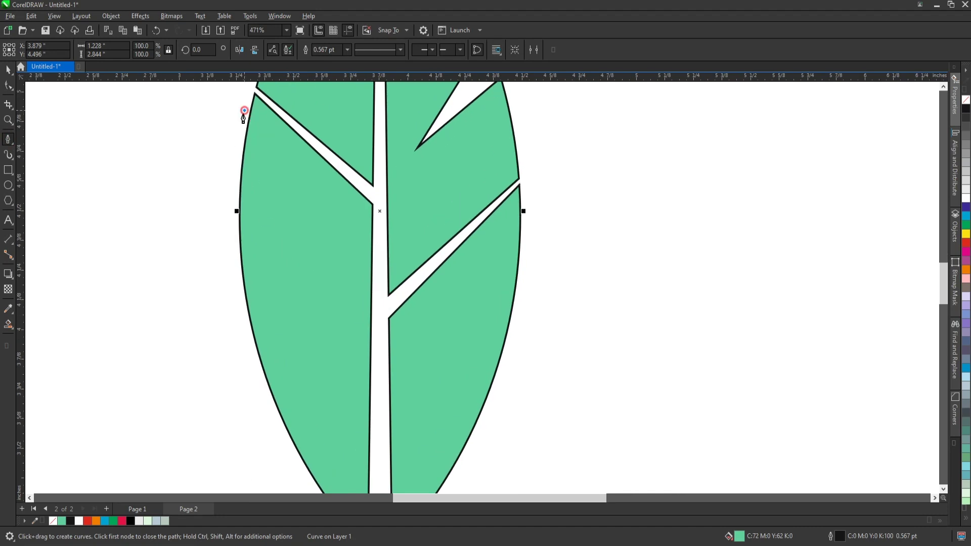
left_click(244, 110)
left_click_drag(290, 270, 358, 331)
double_click(290, 271)
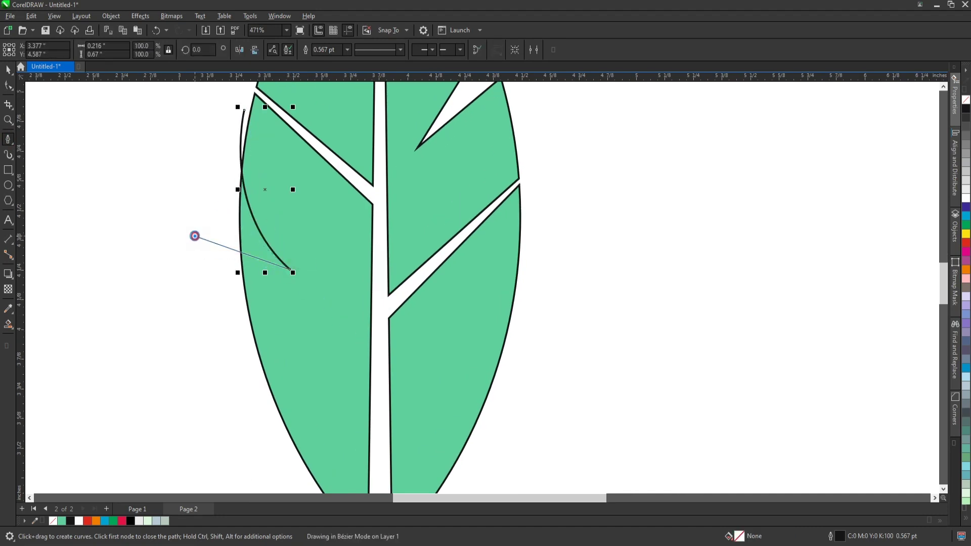
left_click(195, 236)
left_click(244, 111)
left_click(287, 217, "shift")
left_click(369, 50)
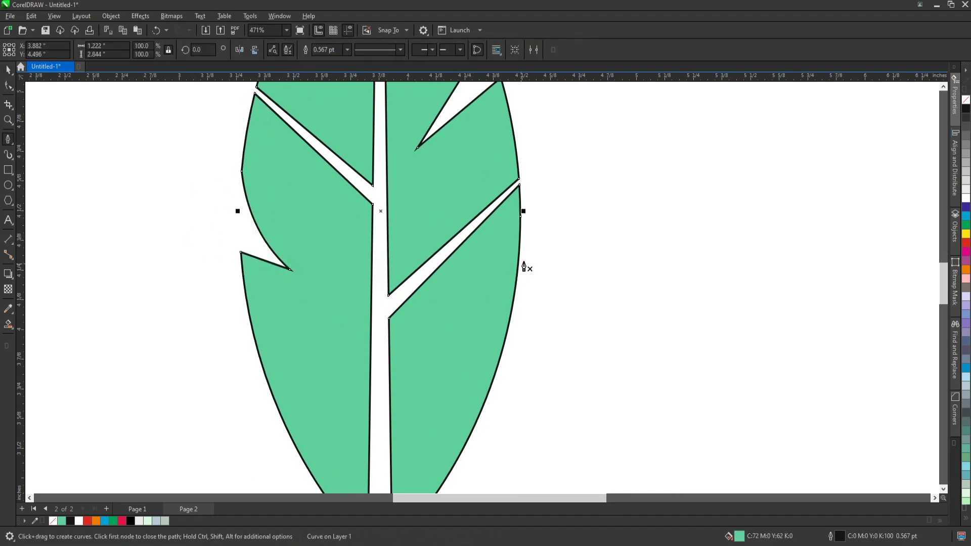
Step: Draw a curved notch shape and cut it into the leaf's right edge
scroll(521, 212, "down", 1)
left_click(520, 210)
left_click_drag(474, 327, 465, 344)
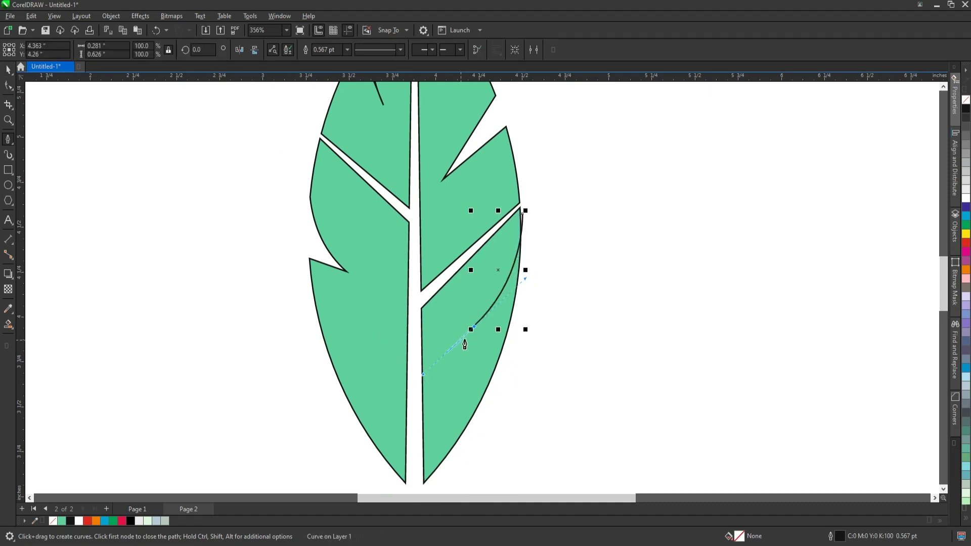
left_click(552, 277)
left_click(520, 210)
left_click(456, 350, "shift")
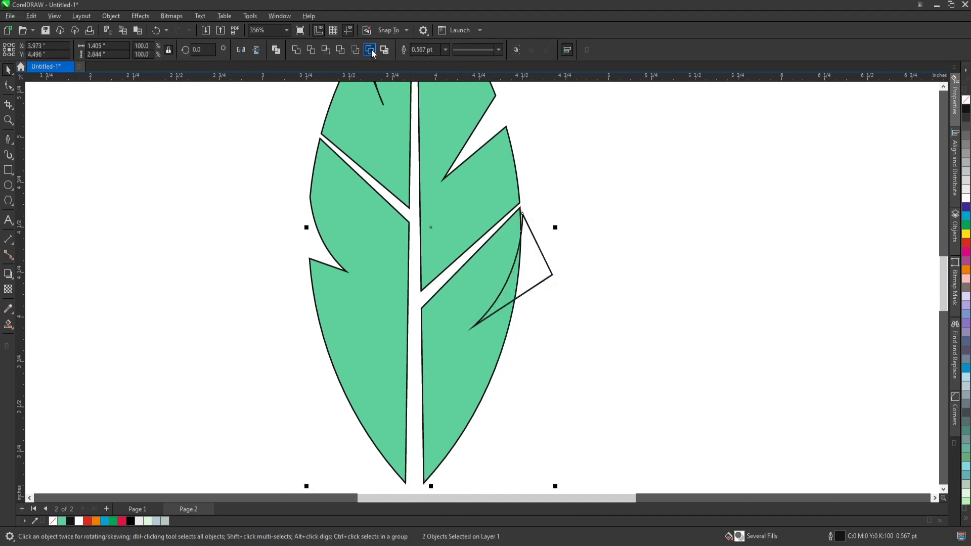
left_click(373, 50)
Step: Cut a triangular notch into the leaf's lower left edge
scroll(465, 383, "down", 3)
scroll(310, 298, "up", 2)
left_click(382, 329)
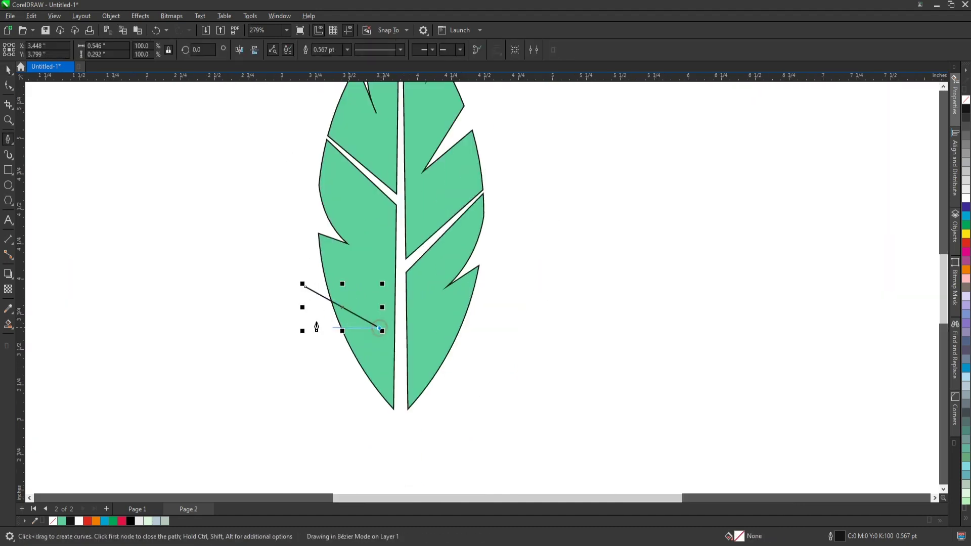
left_click(298, 308)
left_click(369, 293, "shift")
left_click(373, 49)
Step: Select the leaf and break it apart into separate pieces
scroll(382, 284, "down", 1)
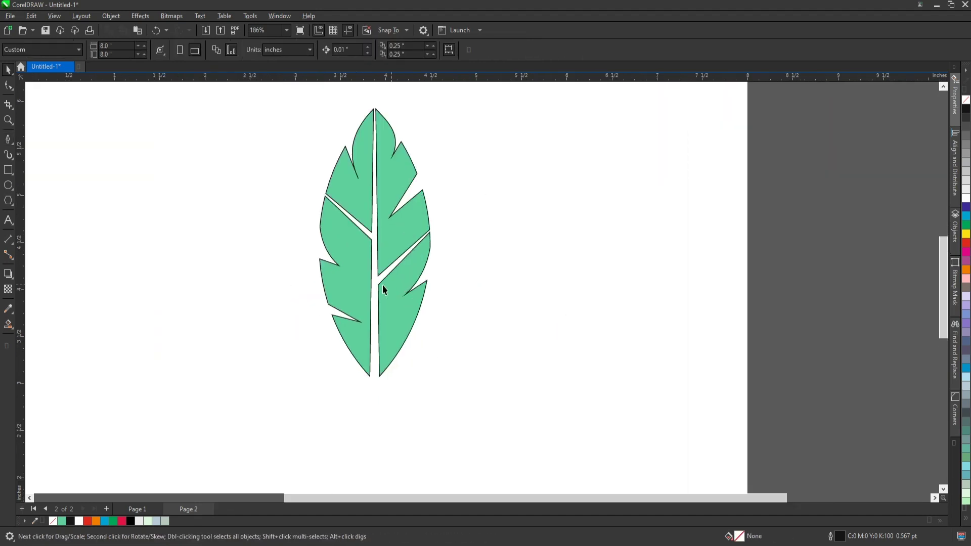
scroll(373, 253, "up", 2)
scroll(504, 286, "up", 1)
scroll(503, 287, "down", 2)
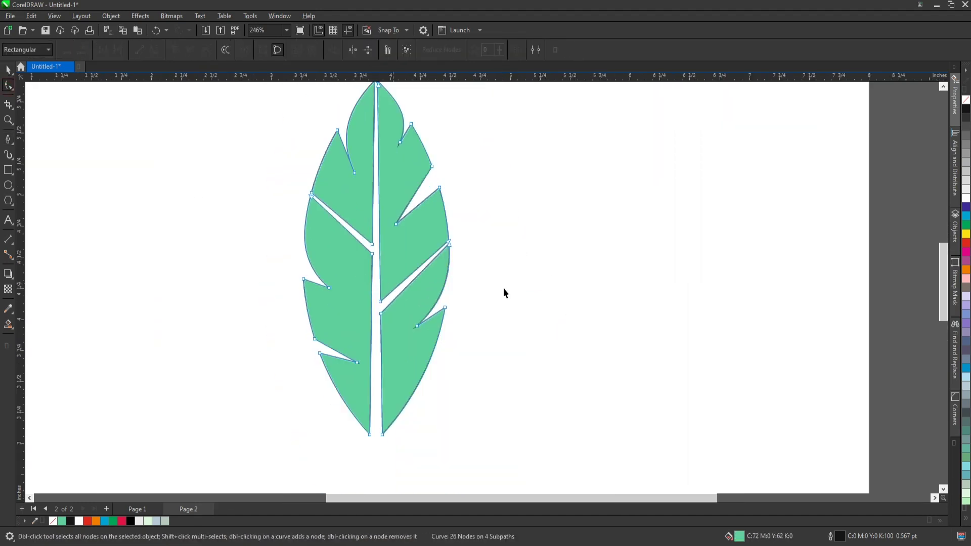
scroll(503, 287, "down", 2)
left_click(452, 375)
scroll(404, 334, "up", 2)
left_click(369, 379)
scroll(369, 354, "down", 2)
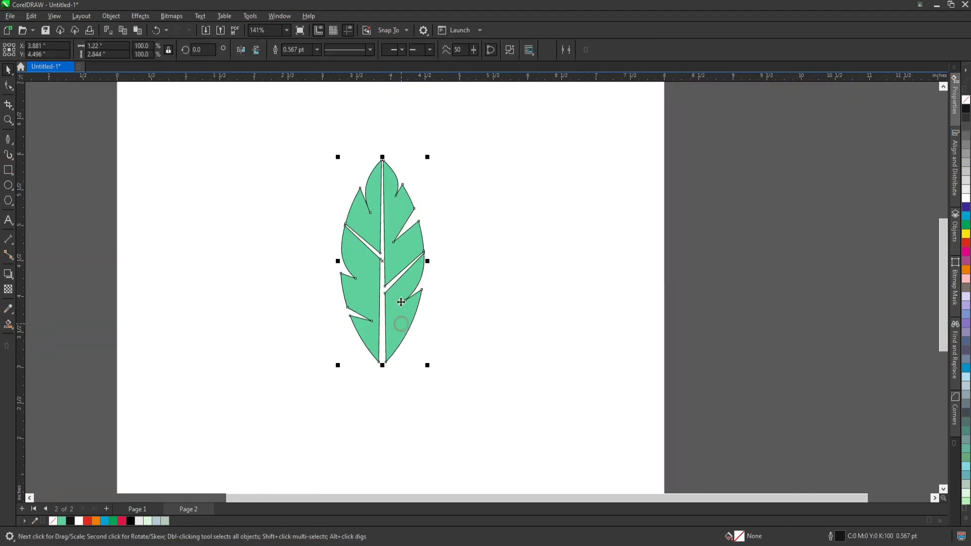
left_click(511, 54)
Step: Test the split by dragging pieces away and undoing each move
left_click_drag(405, 252, 459, 215)
key("ctrl+z")
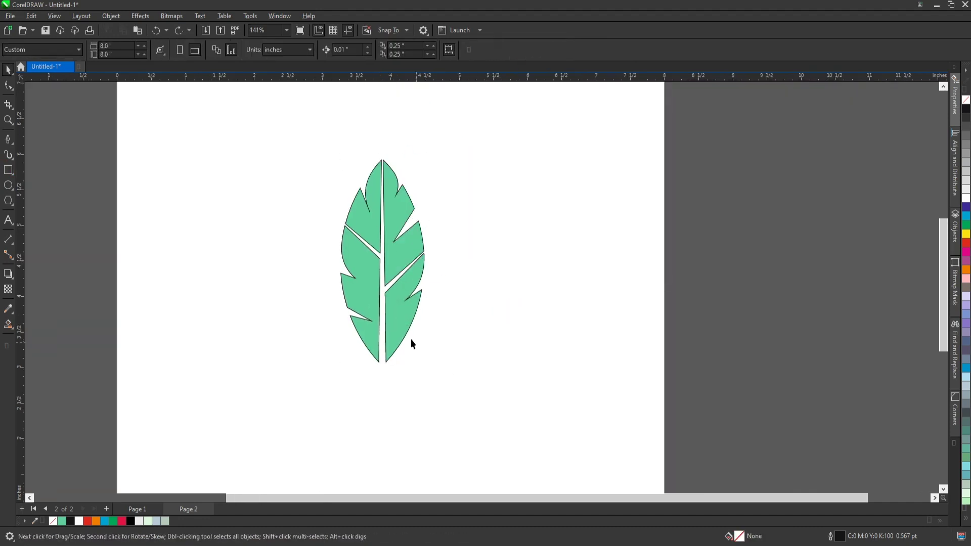
scroll(410, 338, "up", 1)
left_click(410, 339)
scroll(390, 224, "down", 1)
left_click_drag(412, 261, 478, 222)
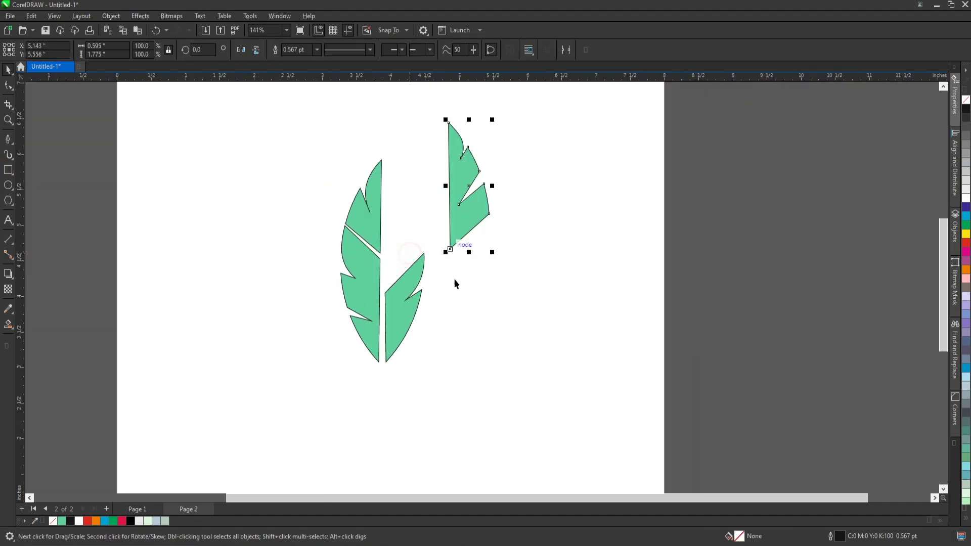
key("ctrl+z")
scroll(413, 331, "up", 1)
left_click(412, 332)
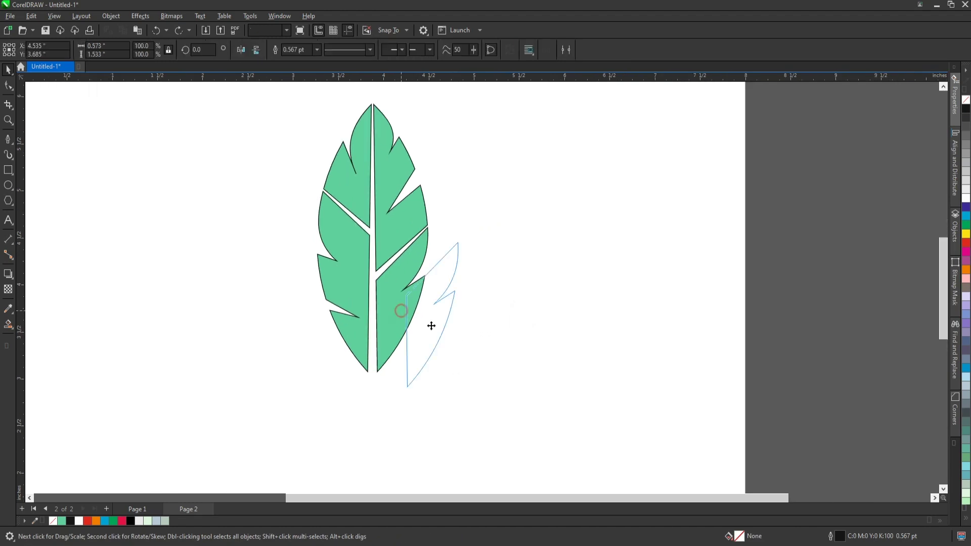
left_click_drag(391, 230, 316, 173)
key("ctrl+z")
Step: Select the upper-left leaf piece on its own
scroll(364, 288, "up", 1)
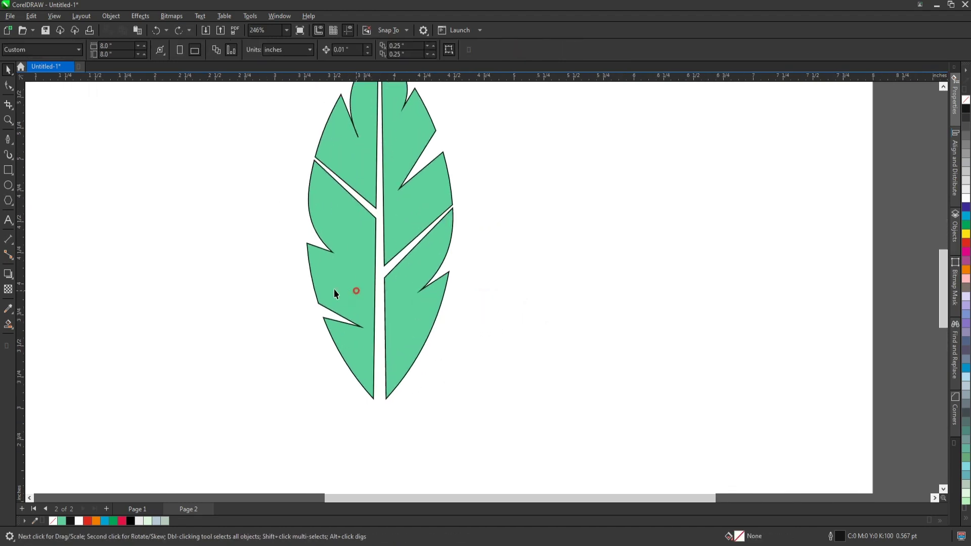
left_click(334, 289)
left_click(508, 315)
scroll(393, 347, "down", 2)
left_click(372, 218)
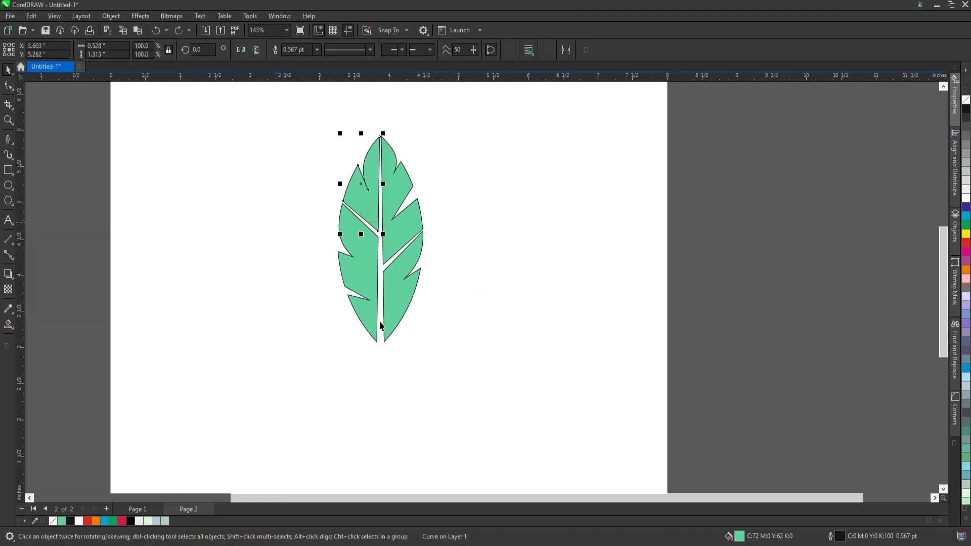
scroll(385, 340, "up", 1)
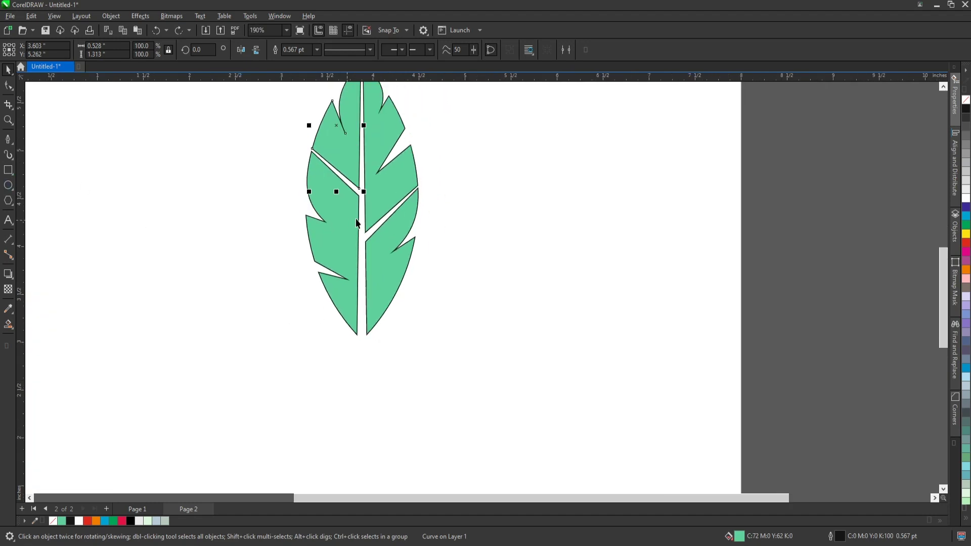
Step: Fill the upper-left piece orange, upper-right blue, and lower-right crimson red
left_click(965, 269)
left_click(402, 189)
left_click(965, 217)
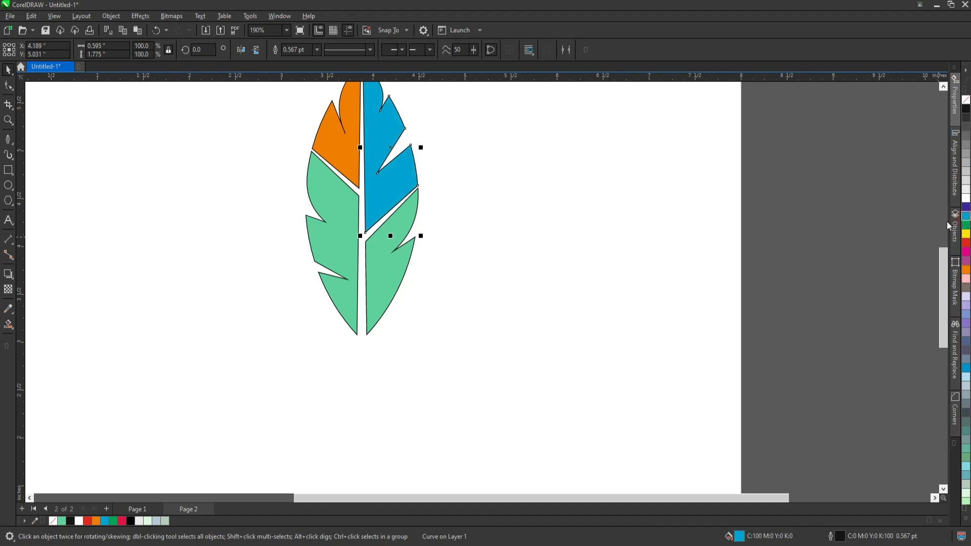
left_click(404, 268)
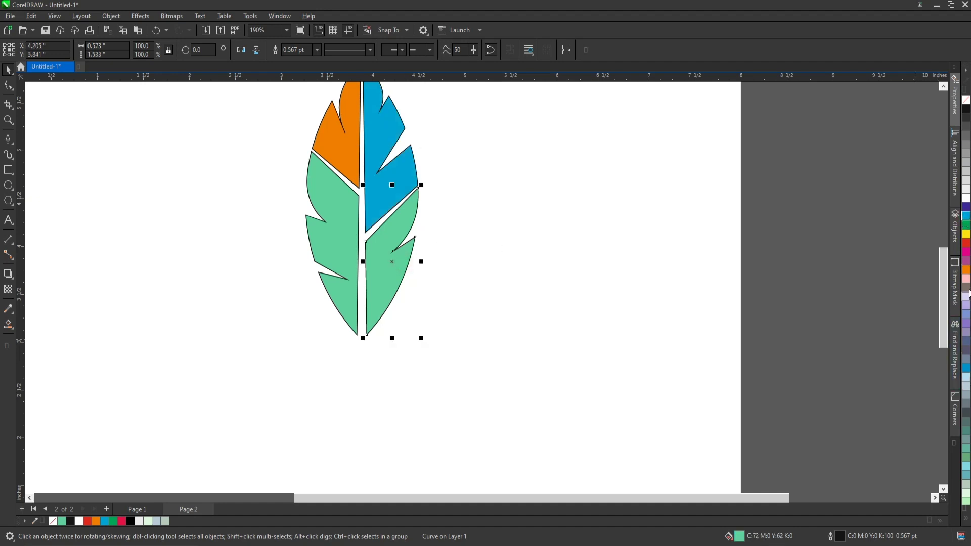
scroll(966, 409, "down", 2)
scroll(966, 408, "down", 2)
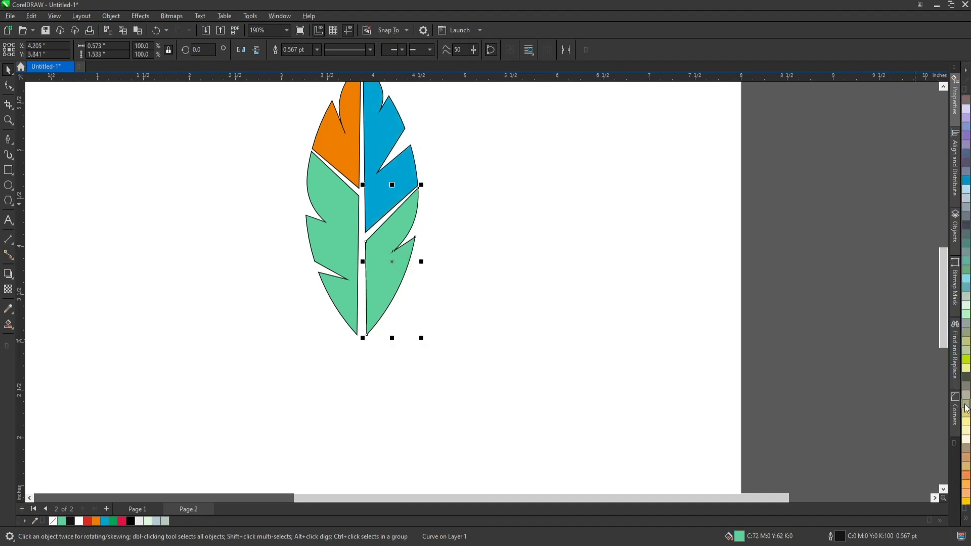
left_click(965, 477)
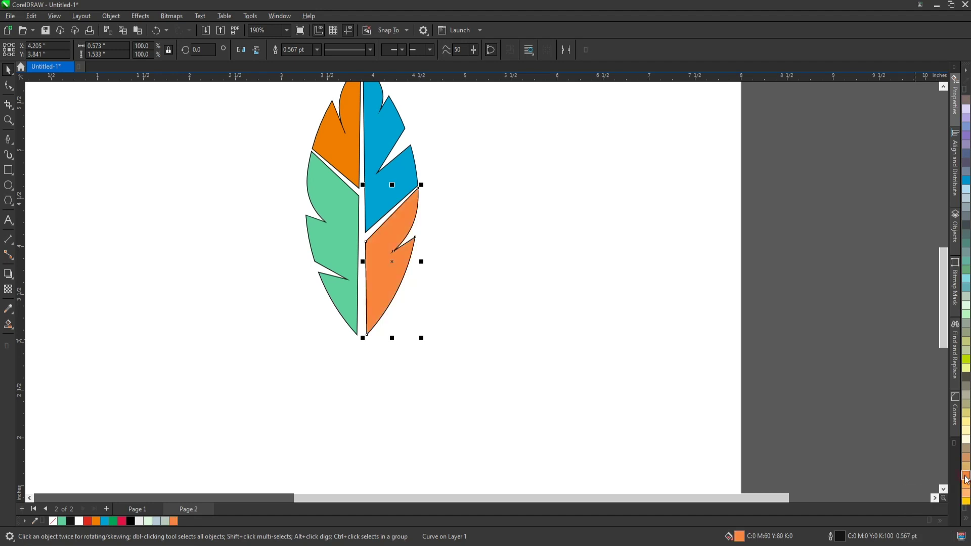
scroll(964, 468, "down", 3)
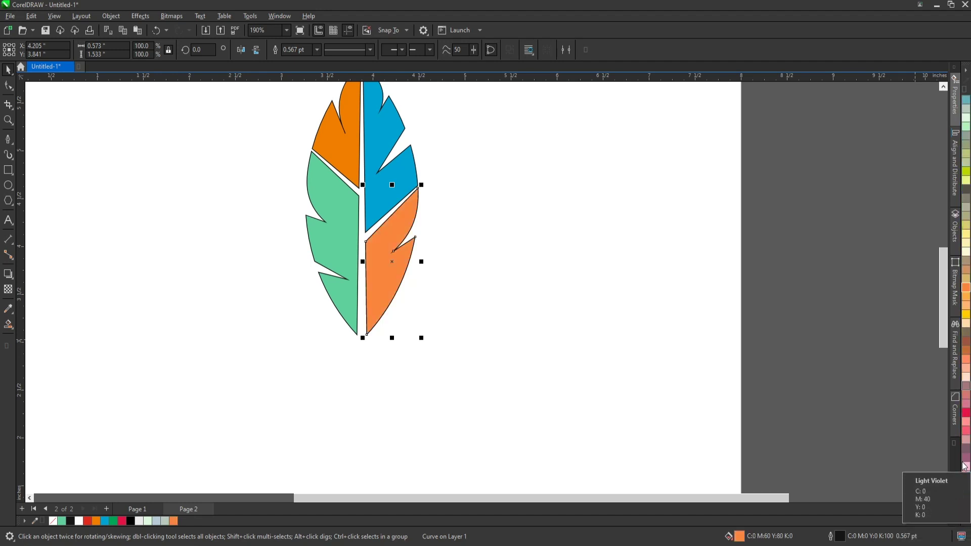
left_click(966, 412)
Step: Fill the left piece with a deep green, then deselect the feather
left_click(349, 250)
scroll(966, 280, "up", 2)
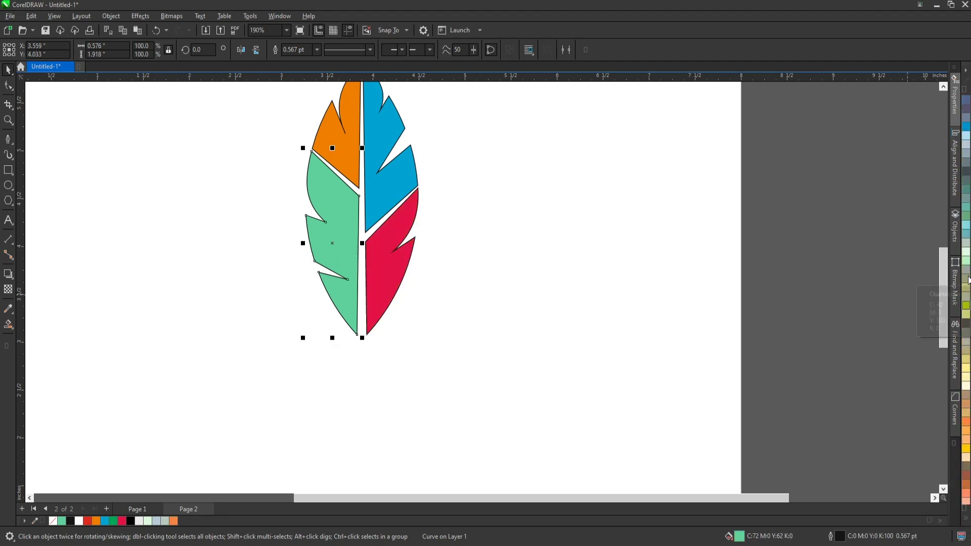
left_click(966, 307)
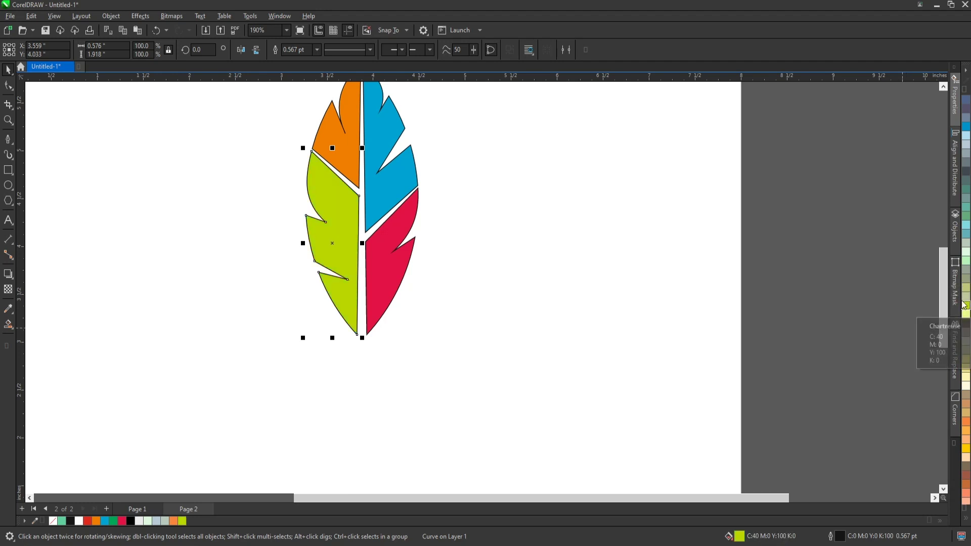
scroll(966, 293, "up", 2)
scroll(967, 268, "up", 2)
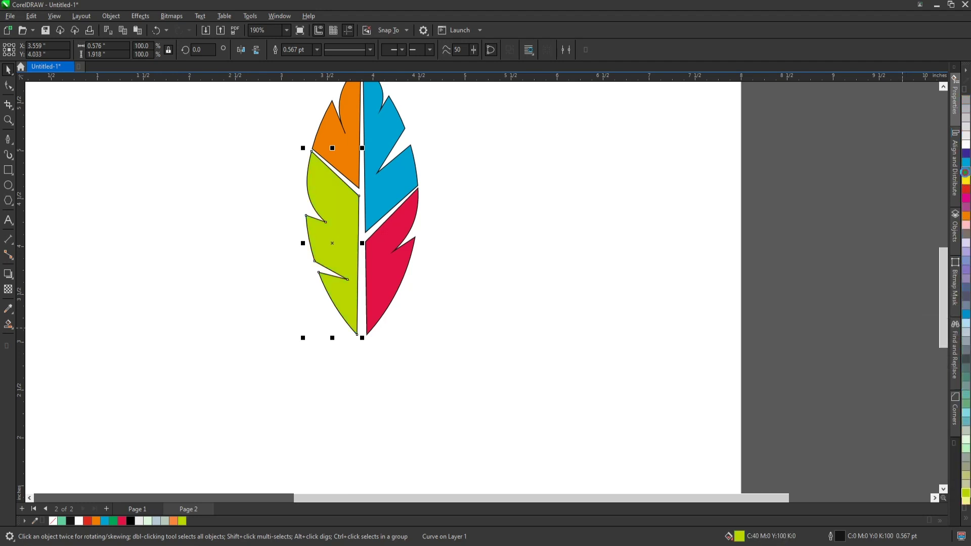
left_click(965, 172)
scroll(440, 273, "down", 2)
left_click_drag(338, 309, 339, 306)
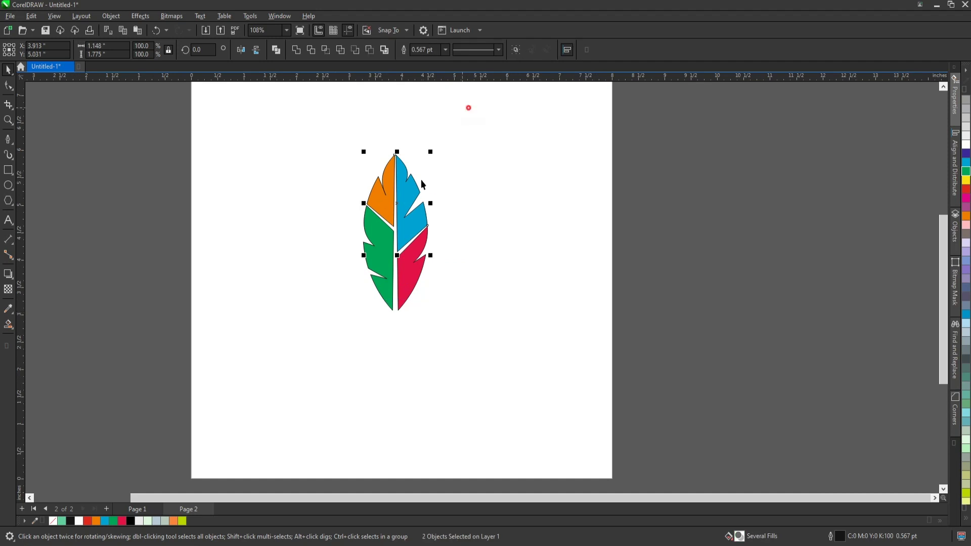
left_click(228, 353)
Step: Draw a small rectangle across the feather's base
scroll(377, 232, "up", 2)
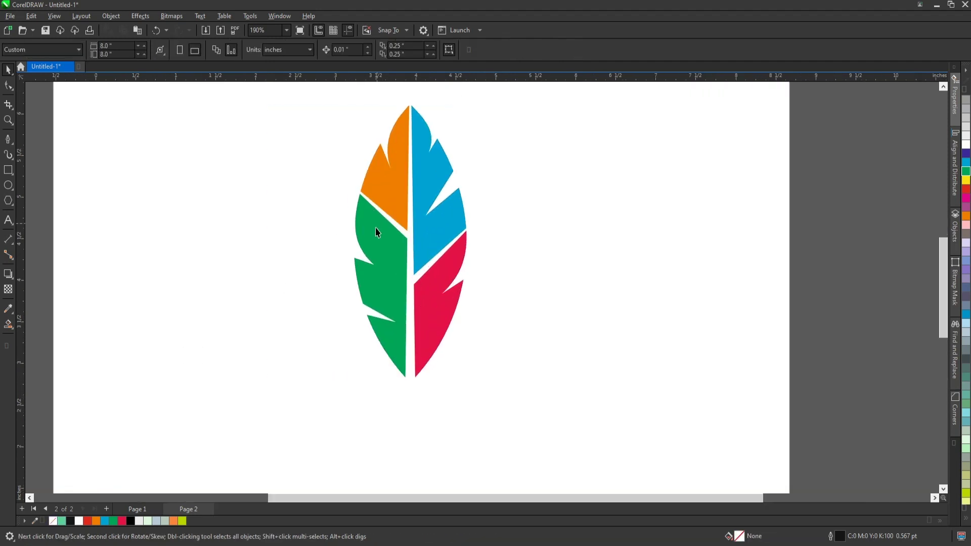
scroll(433, 394, "up", 1)
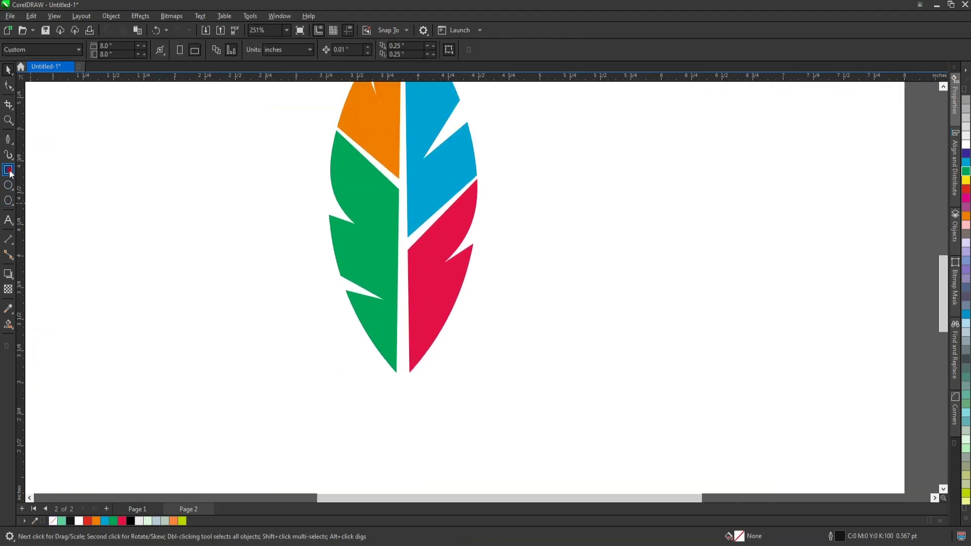
left_click(9, 170)
scroll(429, 317, "up", 2)
left_click_drag(338, 398, 424, 433)
Step: Group the four feather pieces, undoing an accidental move of the feather
key("space")
scroll(393, 422, "up", 2)
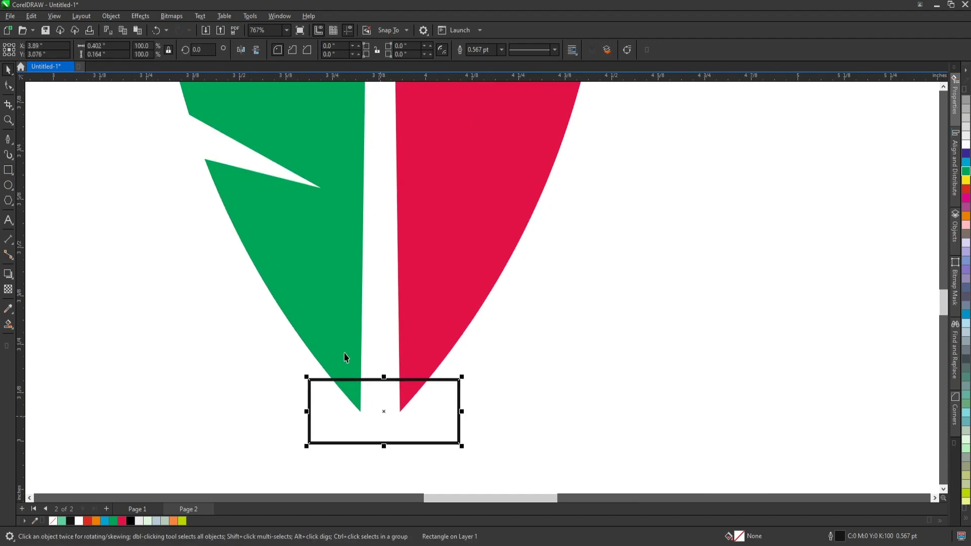
scroll(345, 358, "down", 3)
scroll(456, 295, "down", 3)
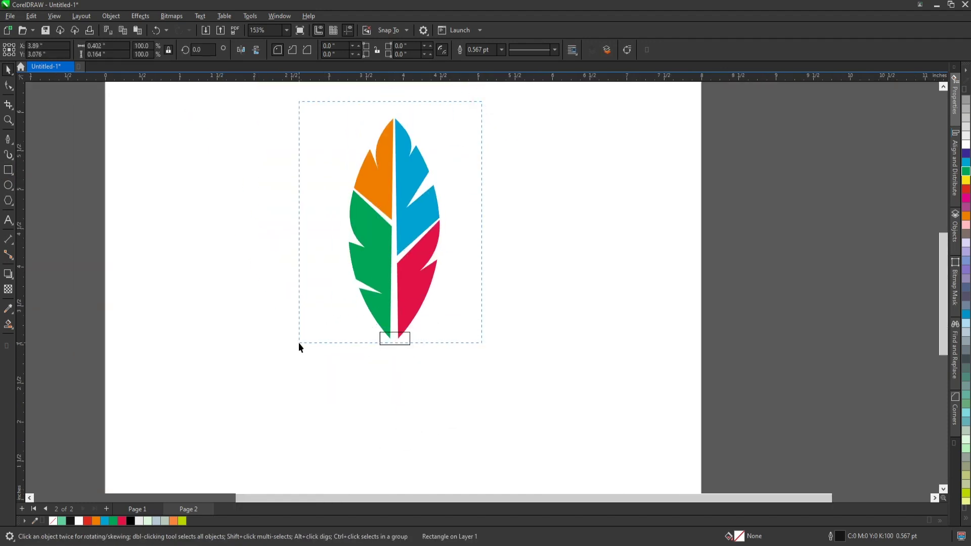
left_click_drag(299, 347, 299, 347)
left_click_drag(384, 245, 446, 318)
key("ctrl+z")
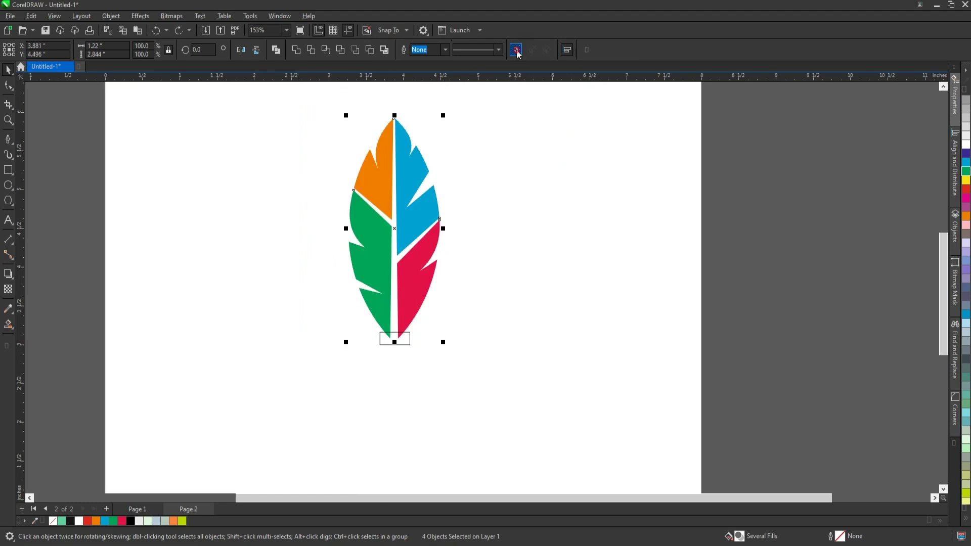
left_click(517, 49)
left_click(389, 340)
scroll(383, 338, "up", 2)
left_click(425, 296, "shift")
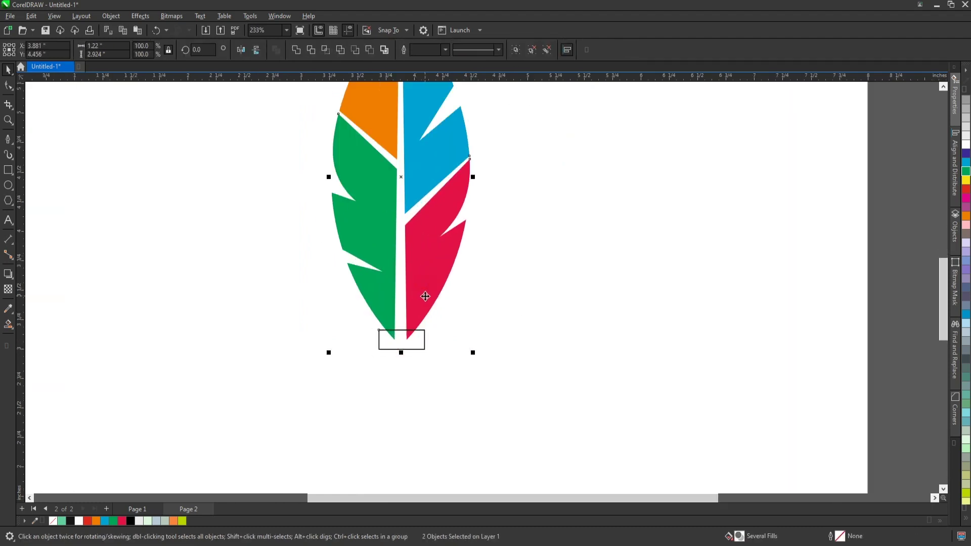
left_click(341, 356)
scroll(379, 350, "up", 5)
Step: Turn the base rectangle into a wider, fully rounded mint pill with no outline
left_click(446, 348)
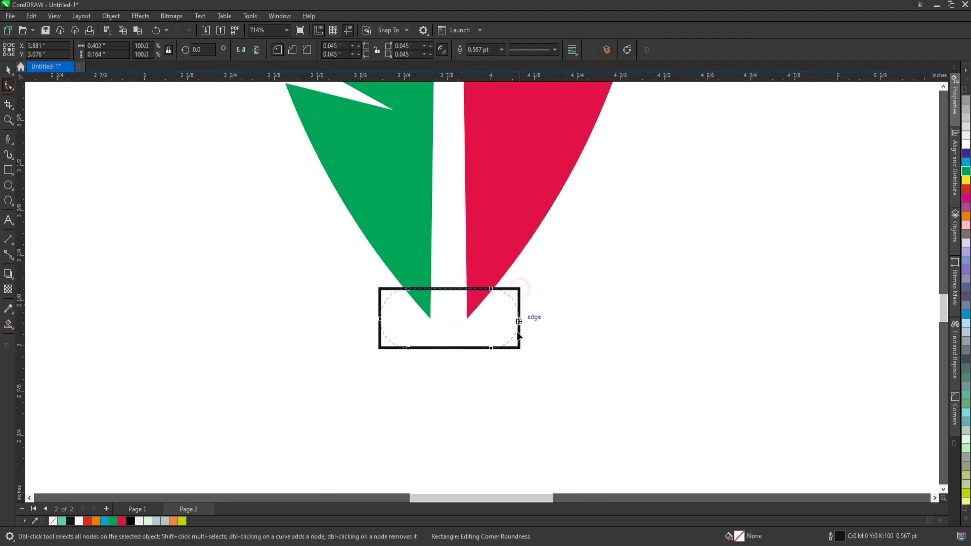
left_click_drag(520, 289, 519, 318)
key("space")
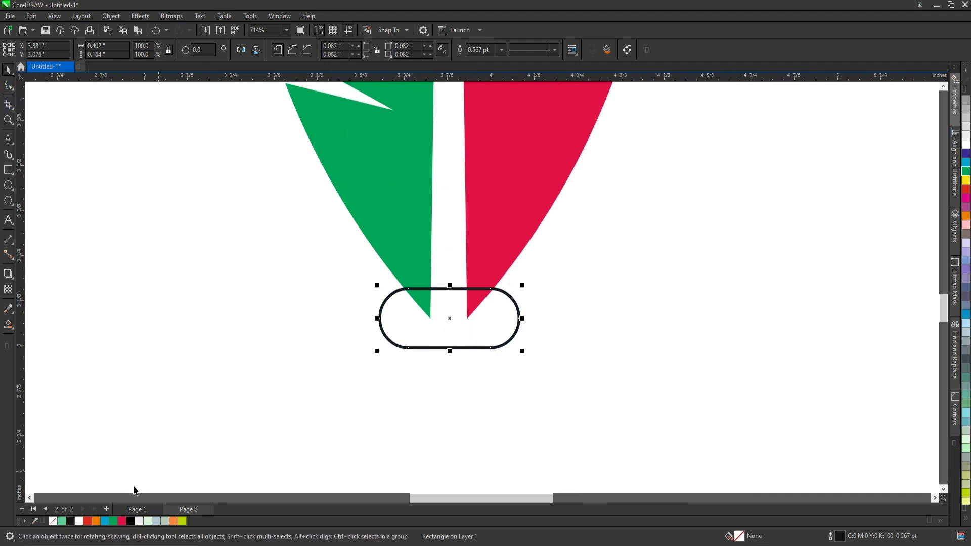
left_click(61, 521)
right_click(53, 521)
scroll(457, 377, "down", 2)
scroll(334, 359, "up", 1)
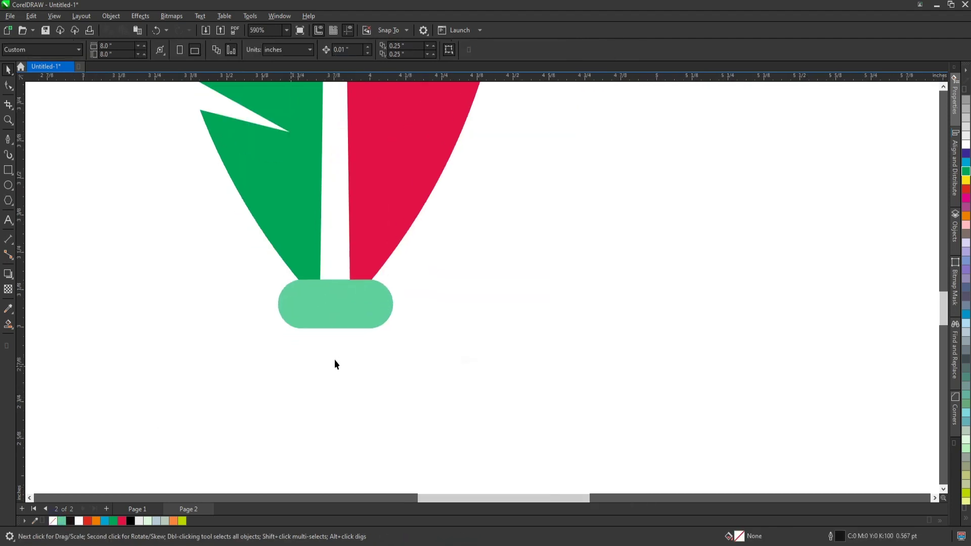
scroll(326, 334, "up", 1)
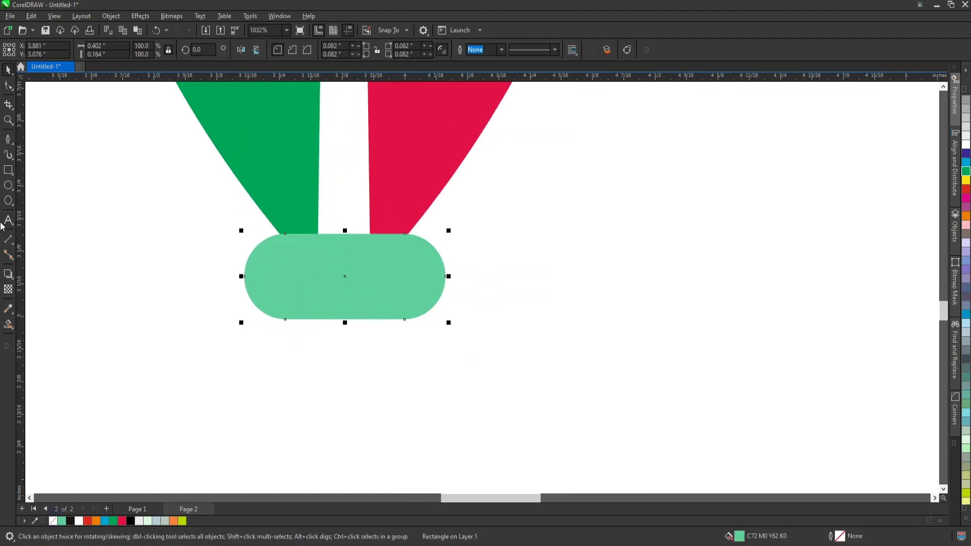
left_click(8, 183)
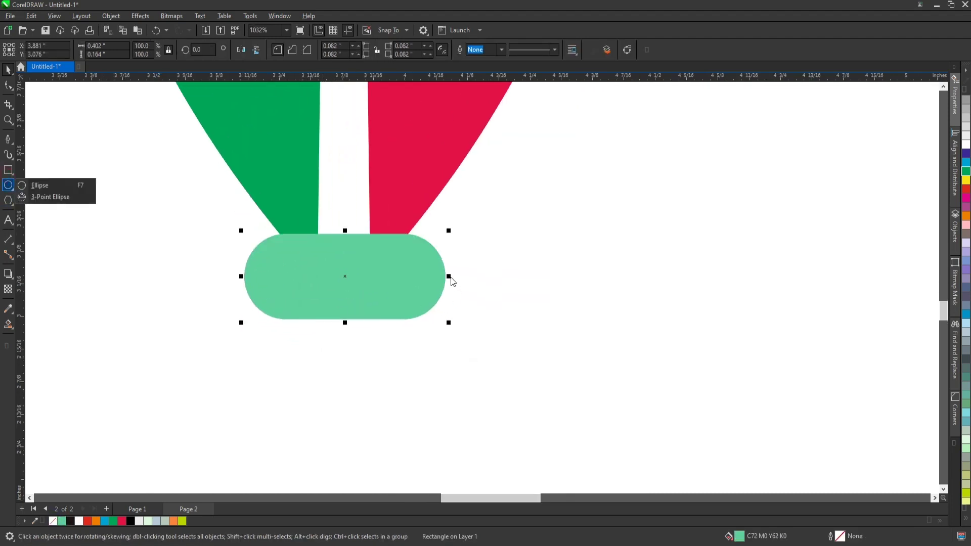
left_click_drag(449, 276, 475, 276, "shift")
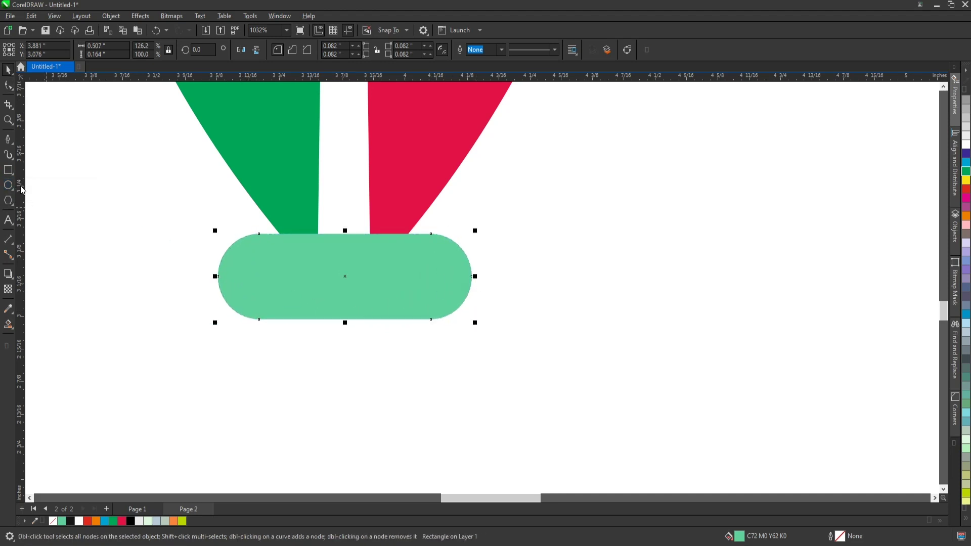
Step: Draw a rectangle below the mint pill and fill it mint green
key("F6")
mouse_move(248, 267)
left_mouse_down()
mouse_move(466, 434)
mouse_move(443, 430)
left_mouse_up()
key("space")
left_click(459, 308, "shift")
left_click(443, 327)
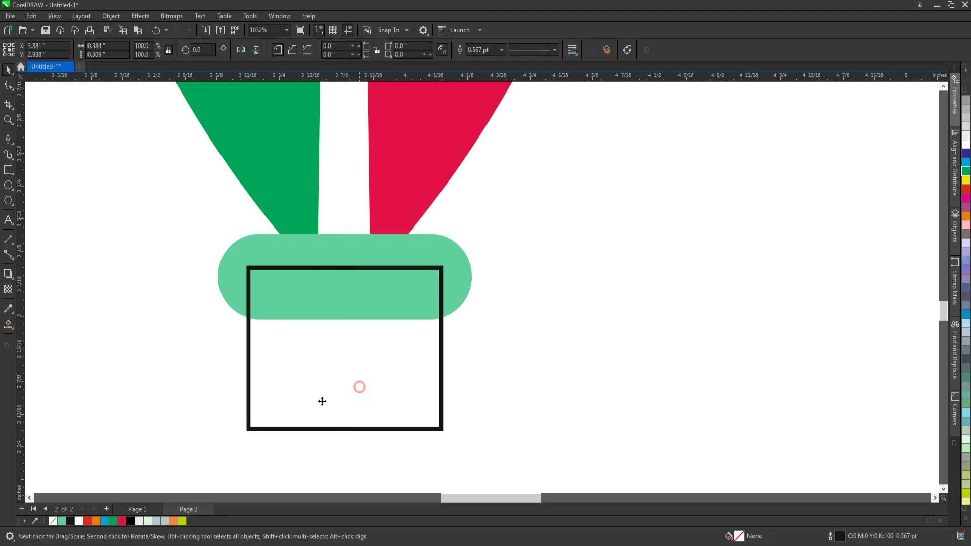
left_click(59, 523)
scroll(368, 242, "down", 2)
left_click(512, 325)
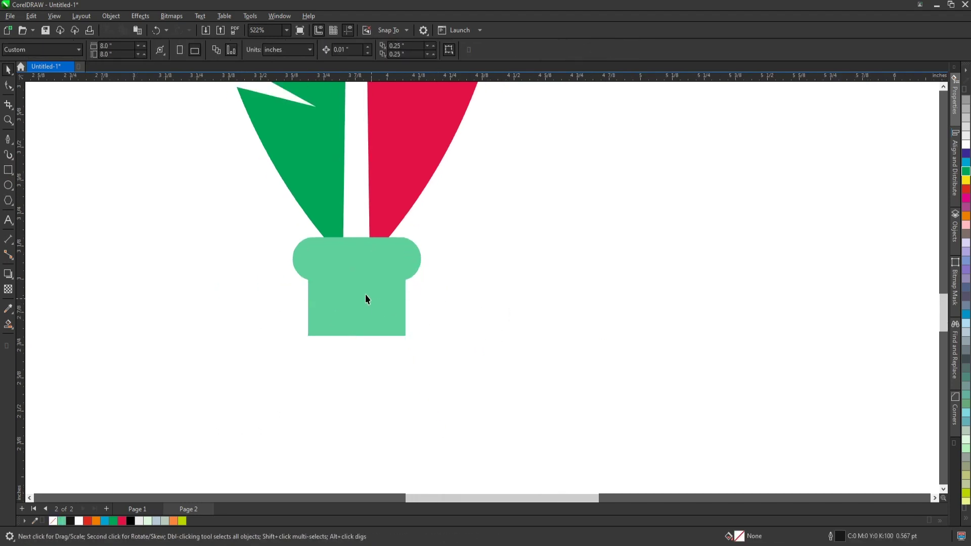
scroll(365, 293, "down", 2)
Step: Draw an empty outlined square to the left of the mint collar
left_click_drag(439, 235, 300, 356)
scroll(366, 300, "up", 1)
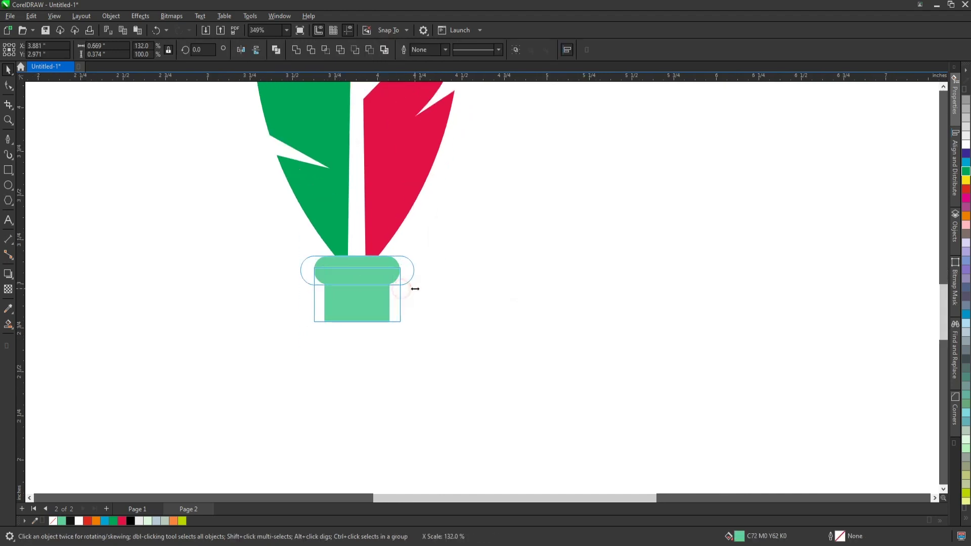
scroll(433, 314, "down", 2)
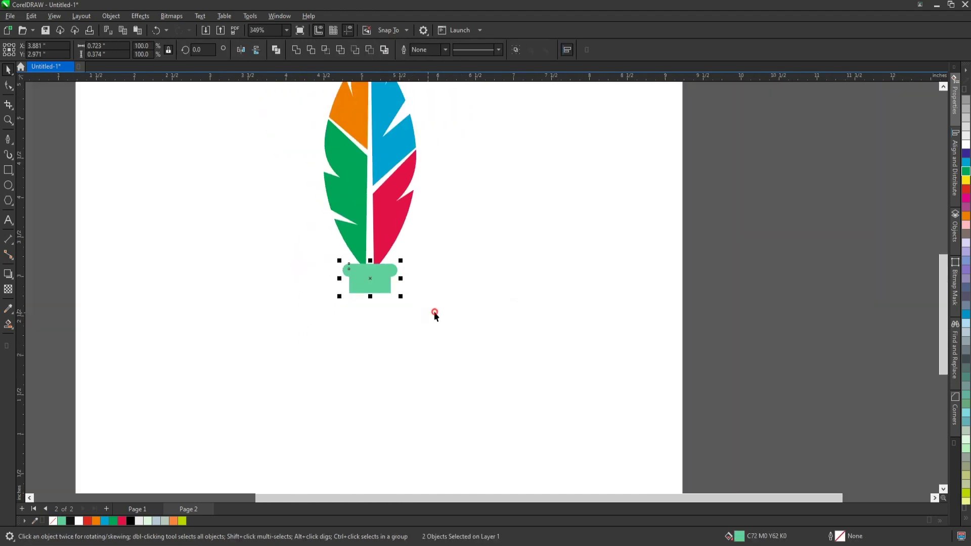
scroll(369, 319, "up", 1)
left_click(369, 319)
left_click(366, 265)
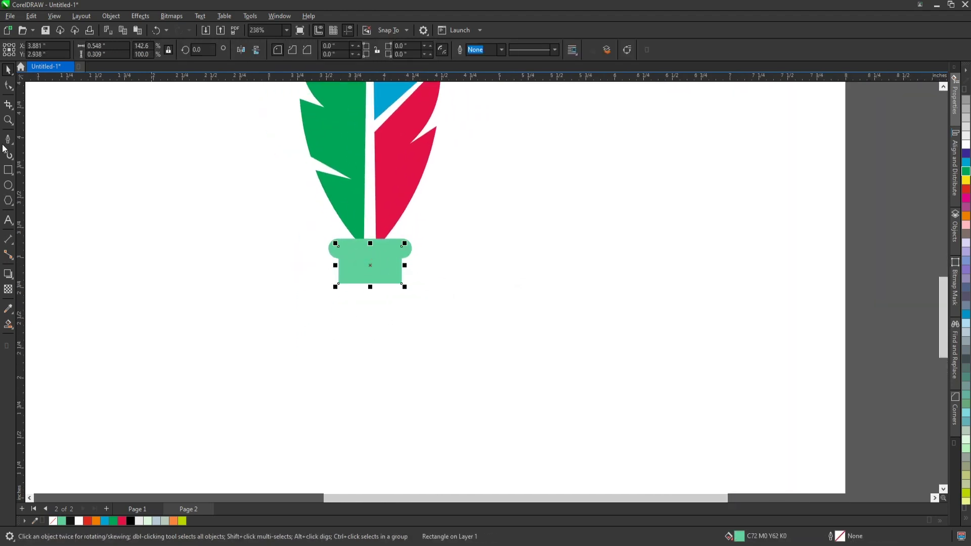
left_click(7, 170)
left_click_drag(128, 208, 307, 395)
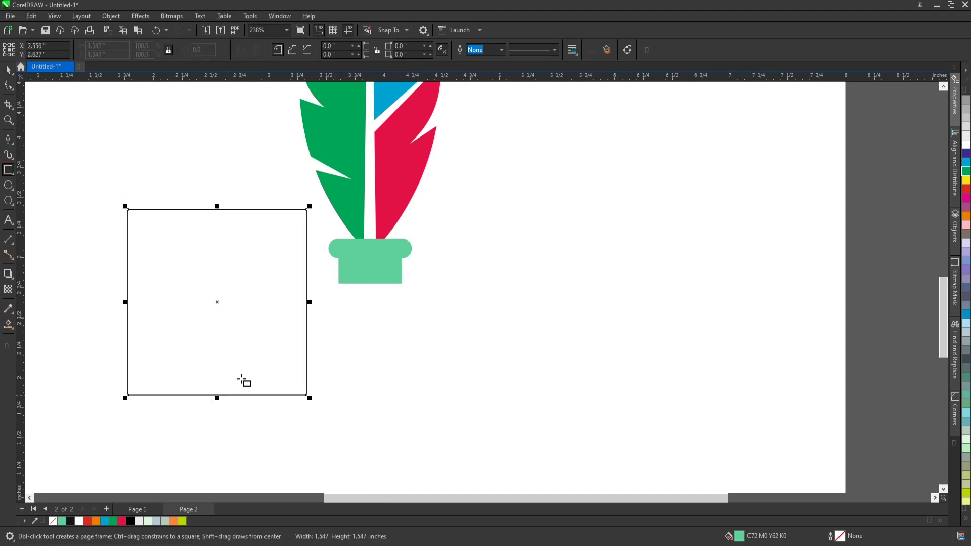
Step: Rotate the square into a diamond, shrink it and place it beneath the collar
left_click(281, 239)
left_click_drag(309, 206, 338, 295)
left_click(265, 303)
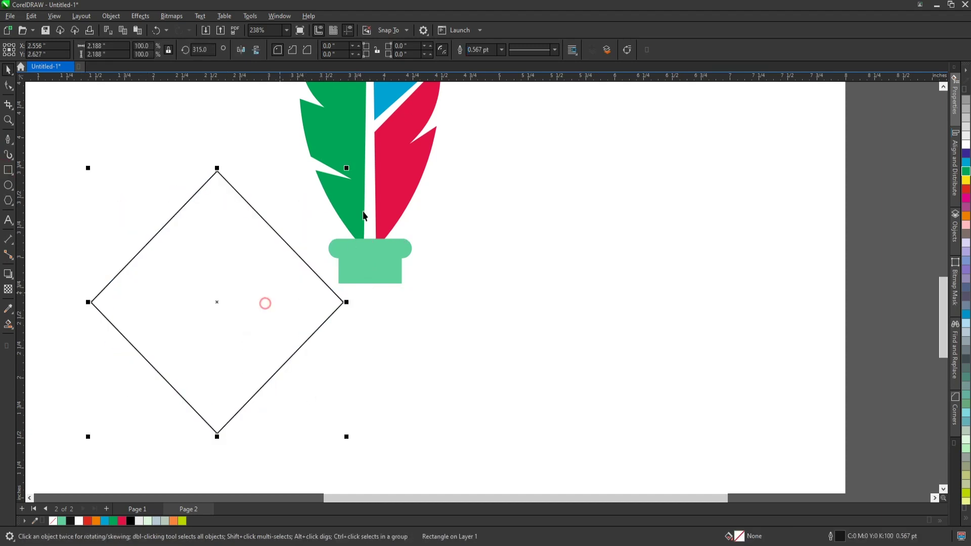
left_click_drag(347, 169, 300, 216)
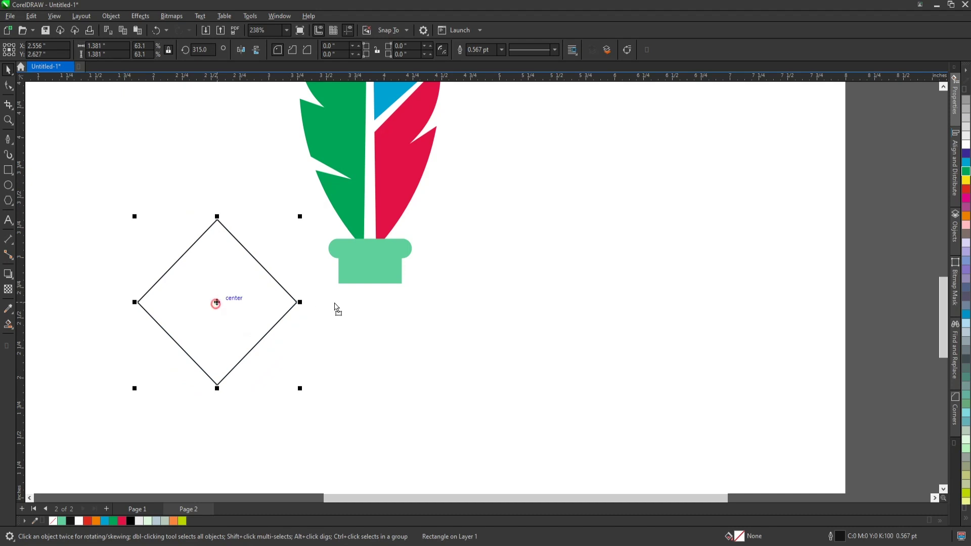
left_click_drag(336, 309, 371, 285)
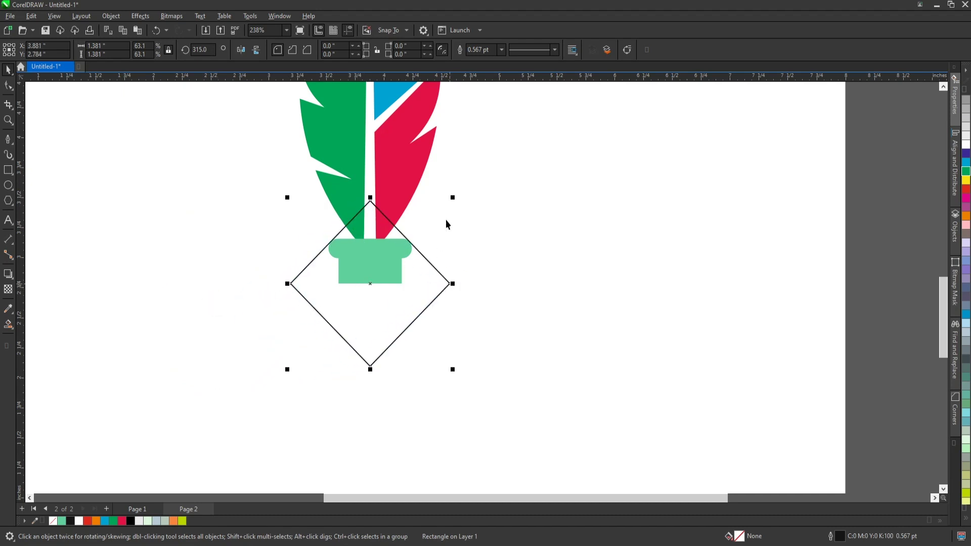
left_click_drag(450, 204, 427, 227)
left_click_drag(391, 288, 387, 324)
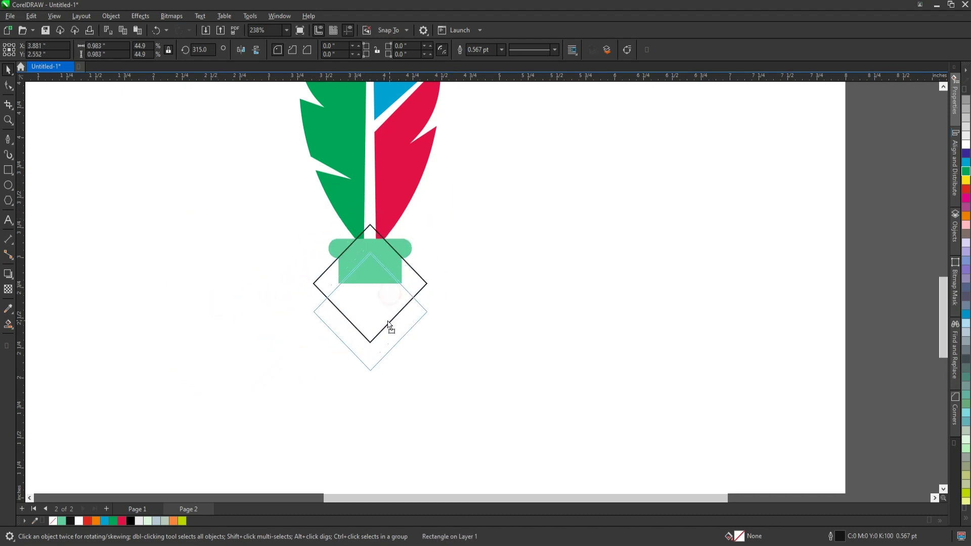
scroll(388, 324, "up", 3)
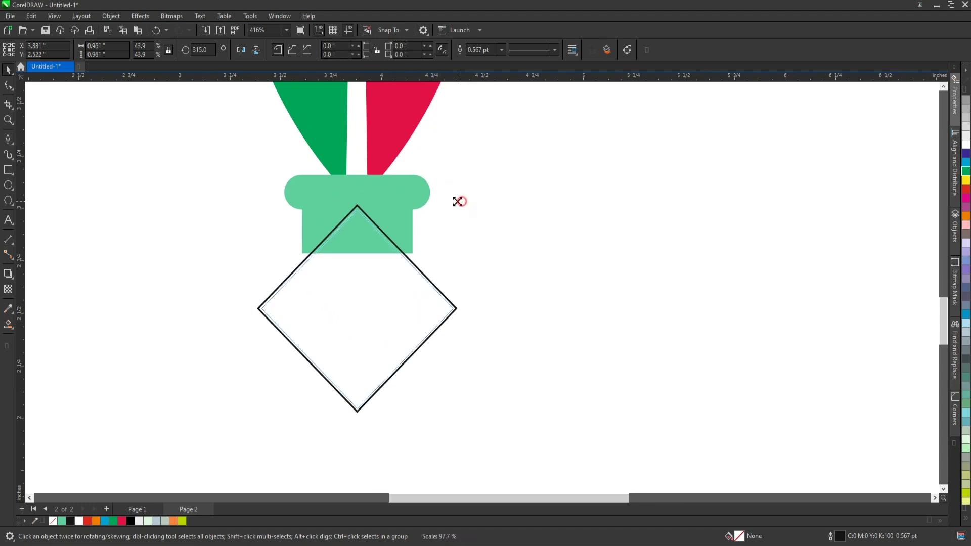
left_click_drag(459, 203, 449, 211)
left_click_drag(401, 288, 413, 277)
scroll(399, 287, "down", 2)
scroll(404, 303, "down", 2)
scroll(406, 317, "up", 3)
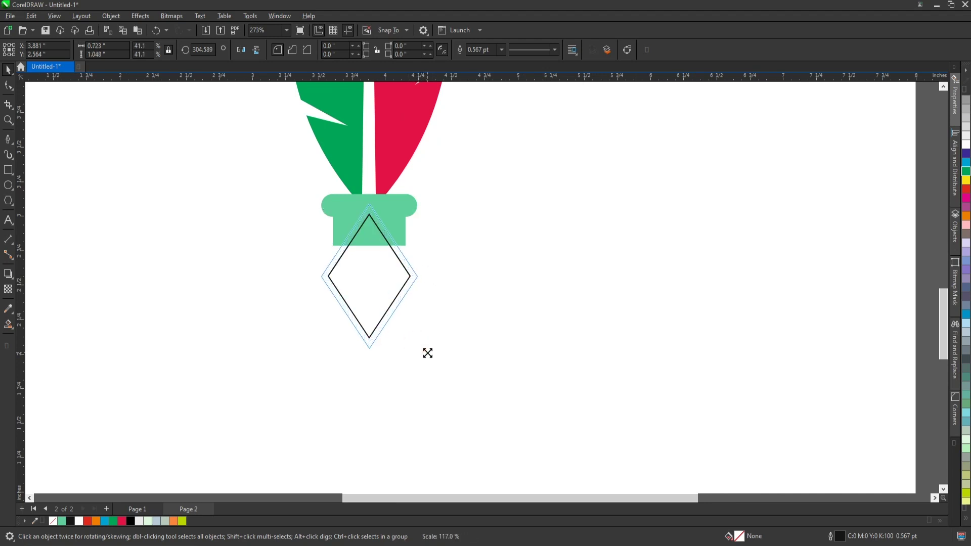
Step: Enlarge the diamond slightly, then fill it mint green with no outline
left_click_drag(416, 343, 426, 355)
scroll(399, 282, "up", 2)
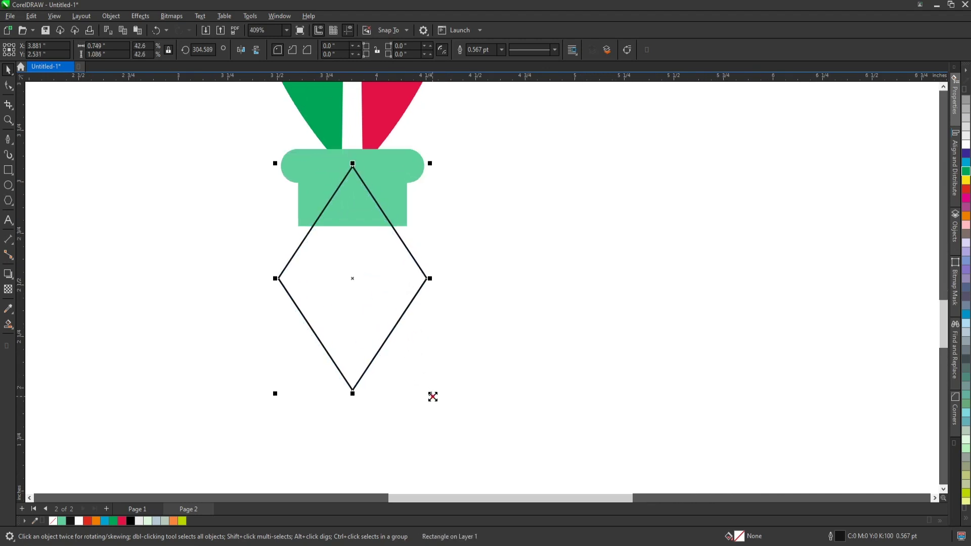
left_click_drag(433, 396, 441, 405)
scroll(387, 283, "up", 2)
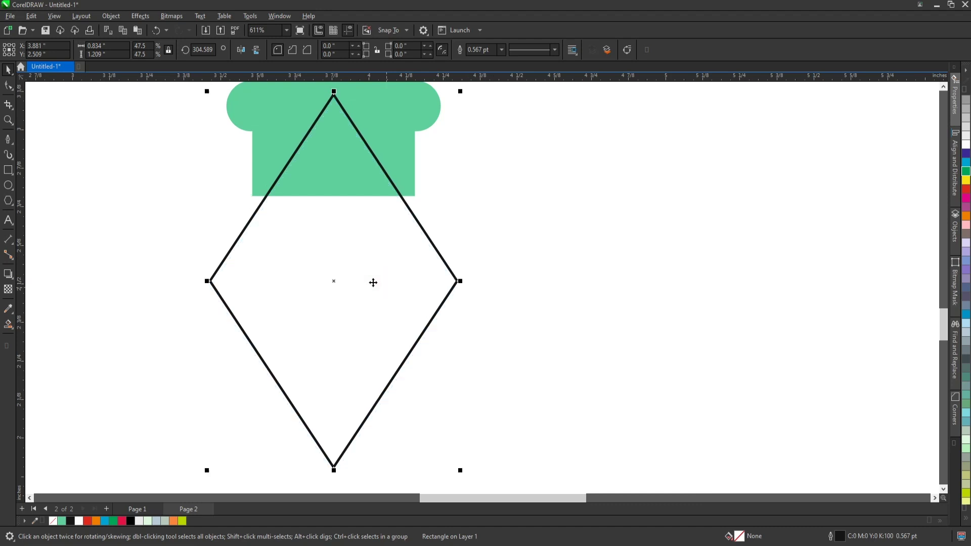
scroll(373, 282, "down", 3)
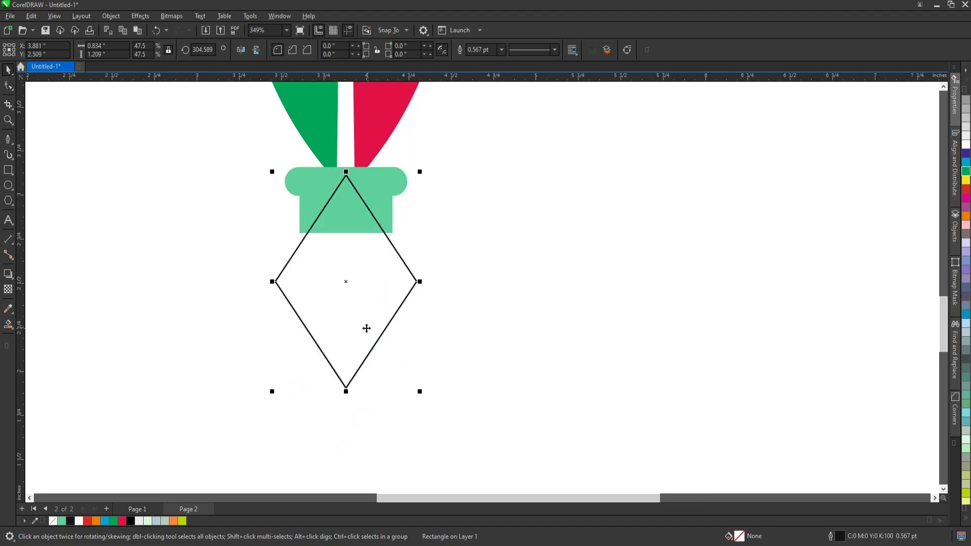
scroll(368, 326, "down", 3)
scroll(344, 394, "up", 2)
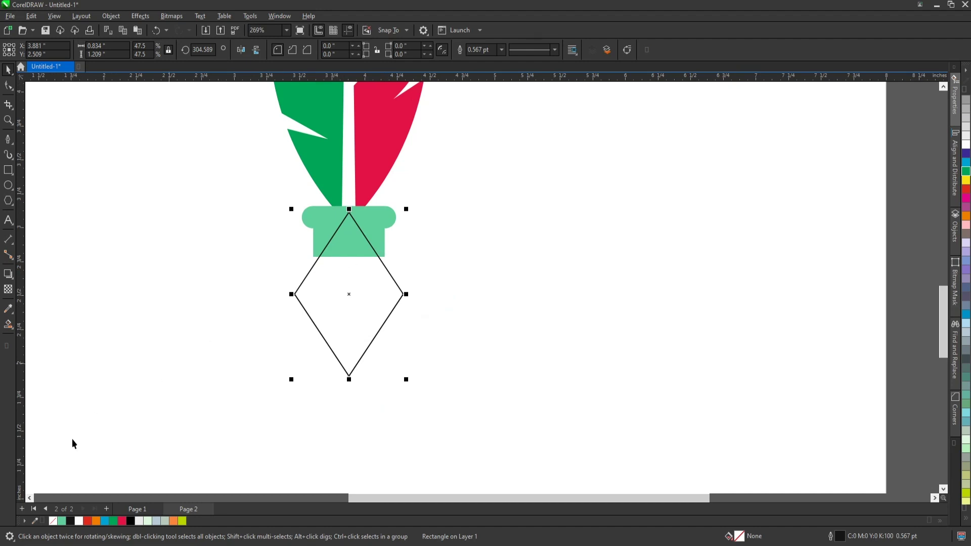
left_click(62, 520)
right_click(52, 520)
Step: Draw a small circle on the nib, centre it horizontally on the nib, and fill it white
left_click(160, 342)
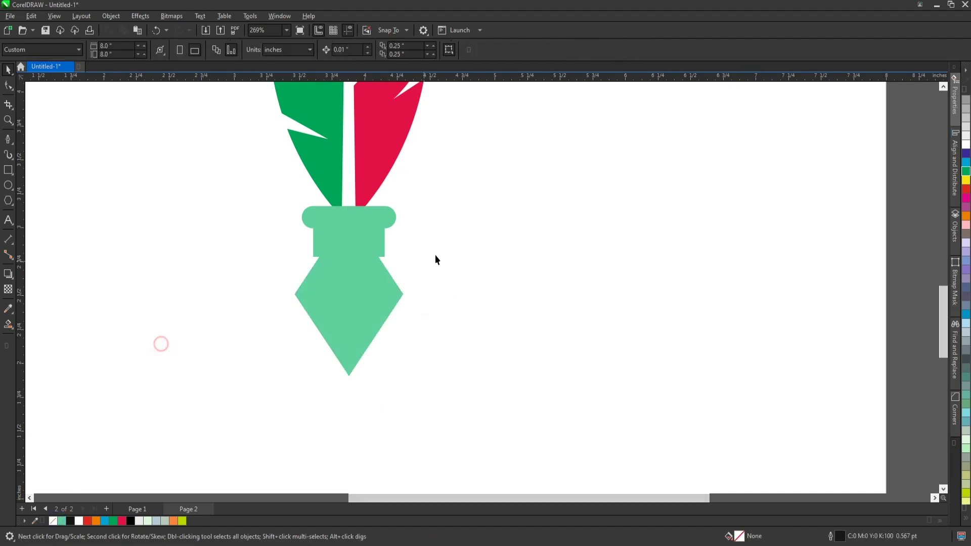
scroll(435, 253, "down", 1)
scroll(404, 268, "up", 1)
scroll(405, 265, "down", 3)
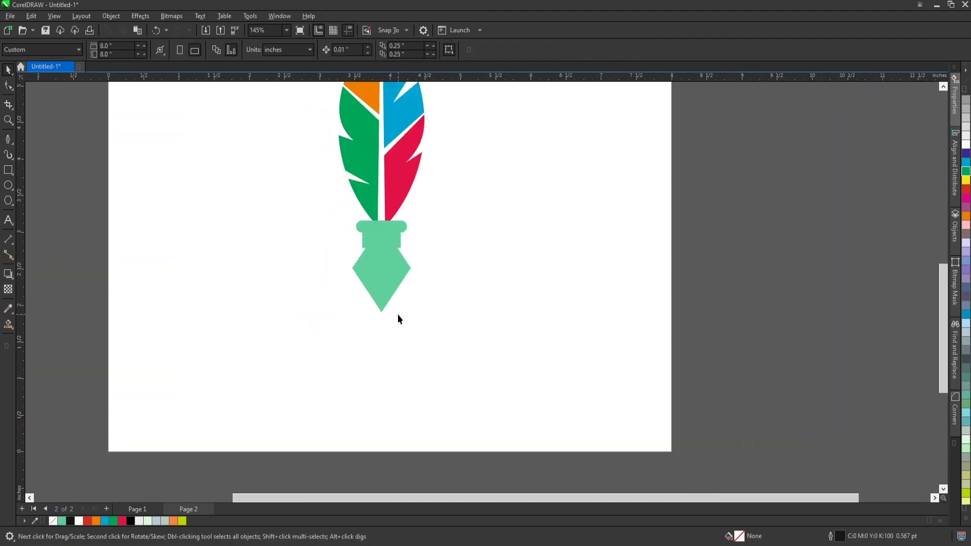
left_click(392, 278)
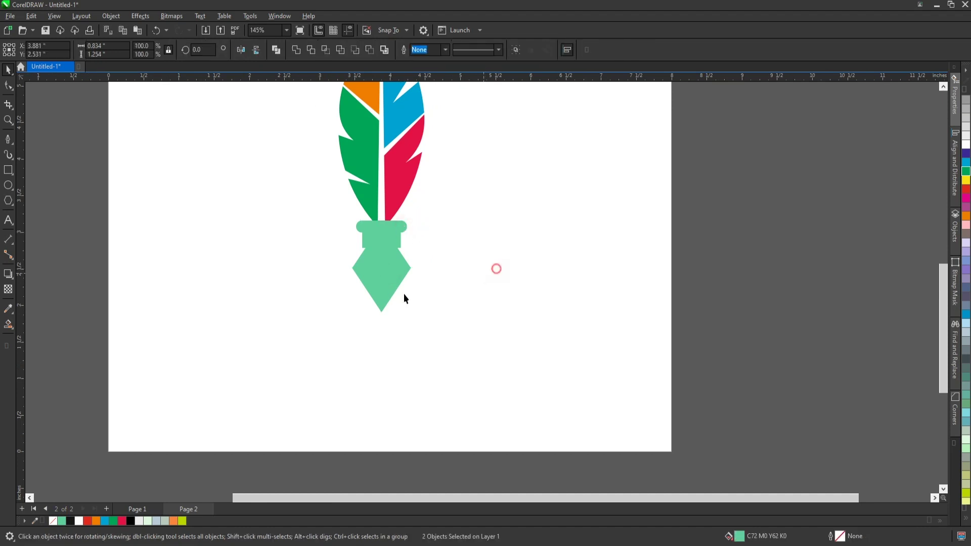
scroll(386, 277, "up", 2)
scroll(394, 253, "up", 2)
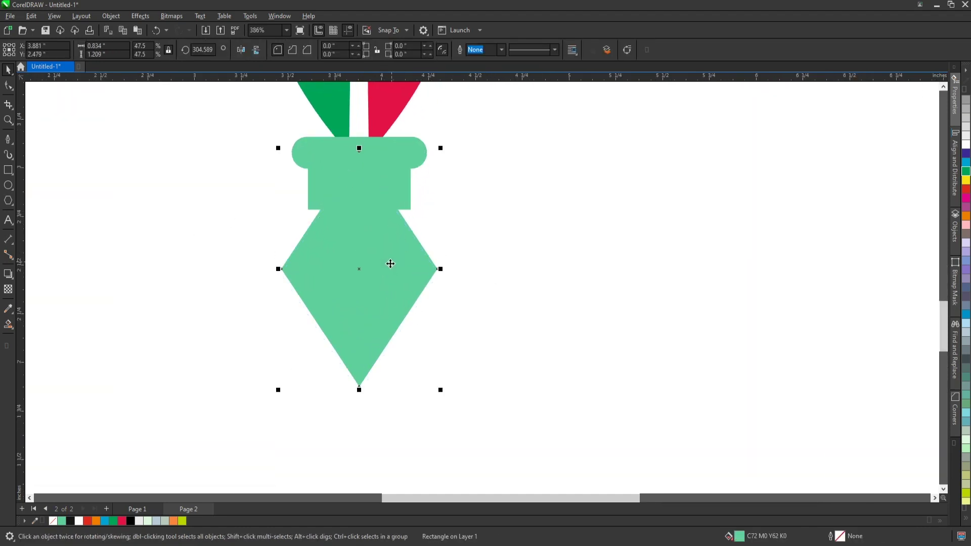
scroll(405, 283, "down", 1)
scroll(414, 307, "down", 2)
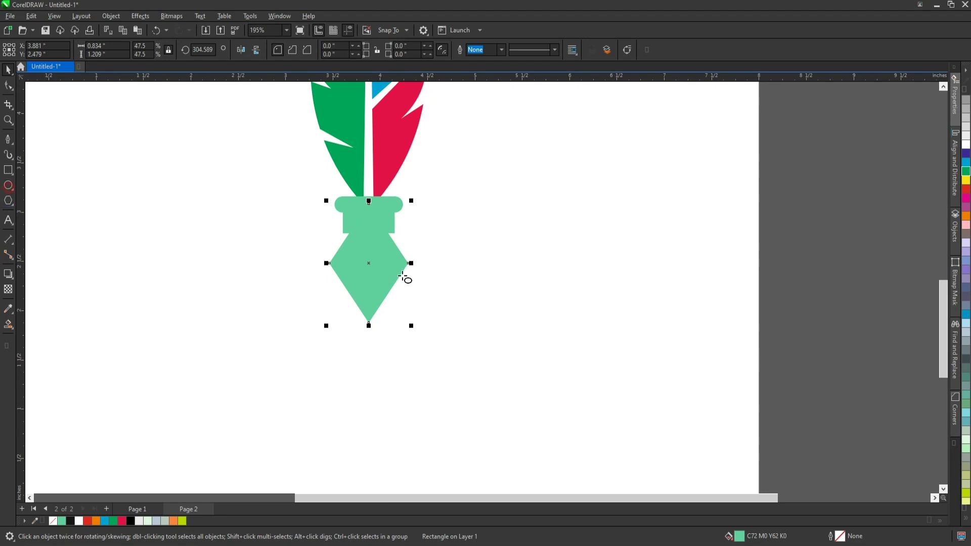
scroll(386, 275, "up", 3)
left_click_drag(324, 236, 357, 269)
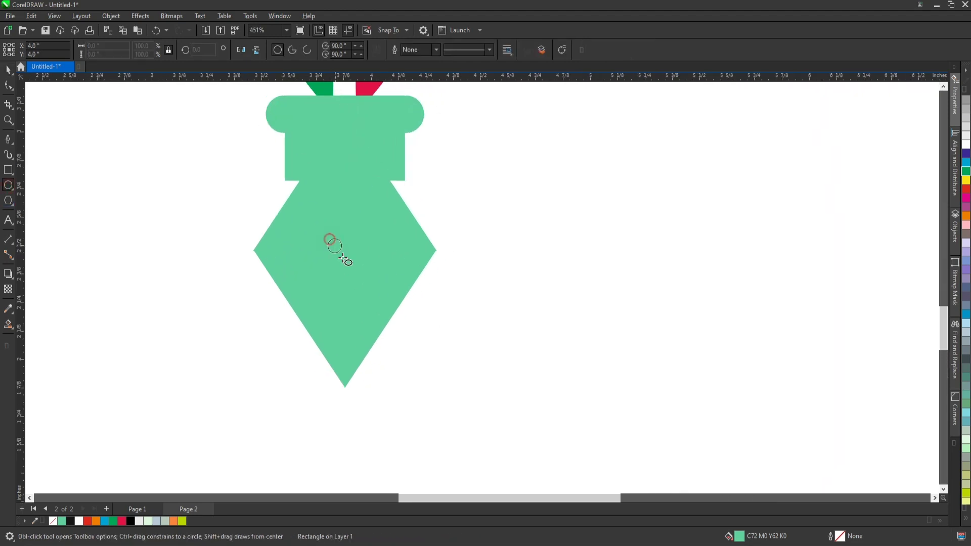
key("space")
left_click(360, 288, "shift")
key("c")
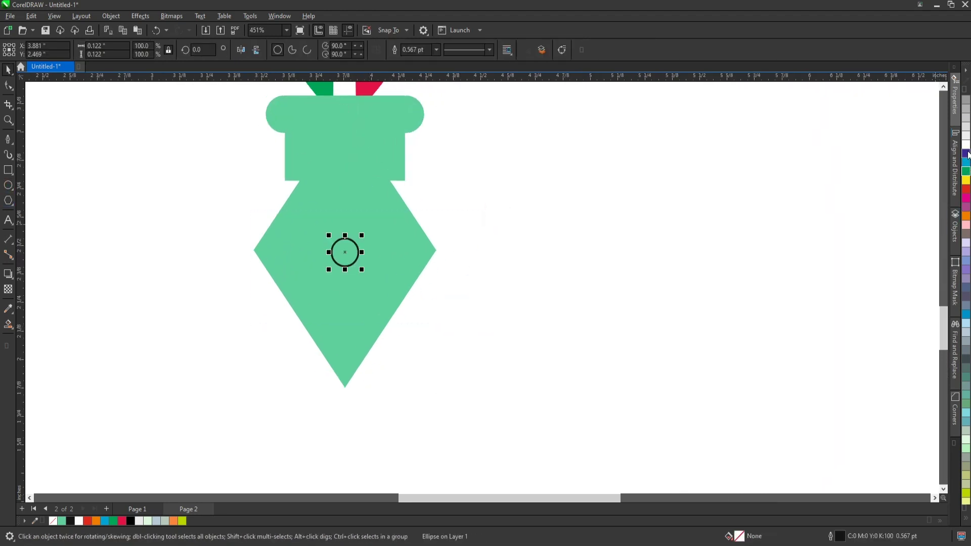
left_click(966, 101)
Step: Remove the white circle's outline and check the circle and nib selections
right_click(55, 523)
left_click(542, 361)
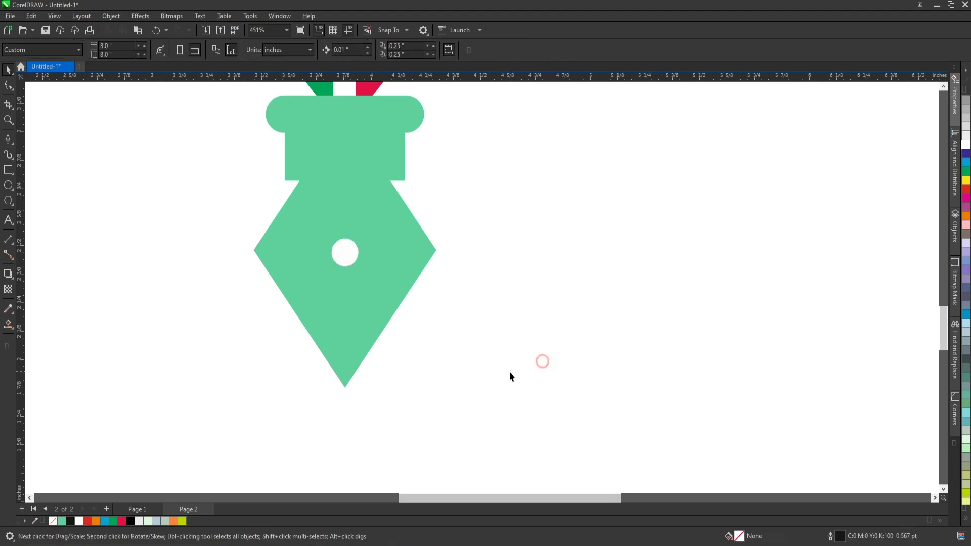
left_click(335, 251)
scroll(359, 281, "up", 2)
left_click(369, 260)
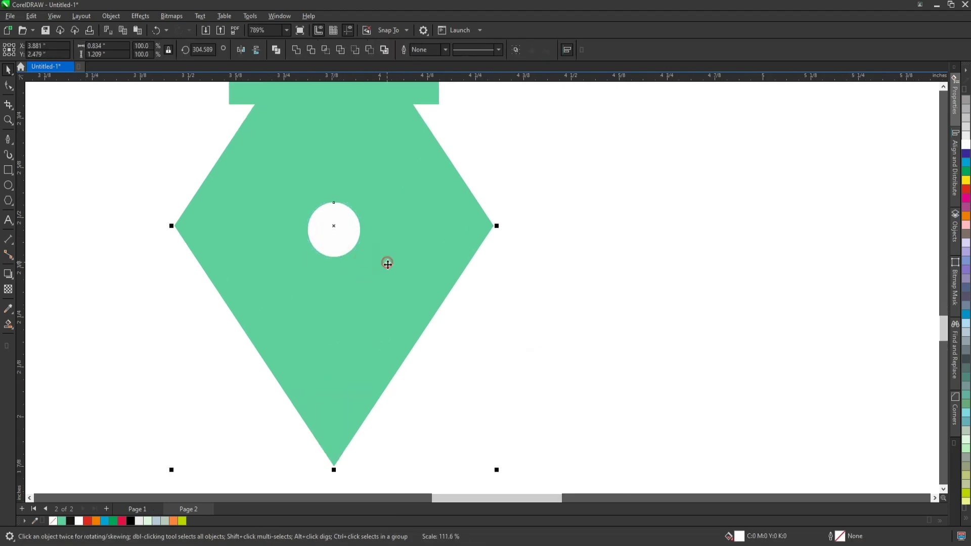
key("Escape")
scroll(430, 279, "down", 2)
scroll(403, 284, "down", 2)
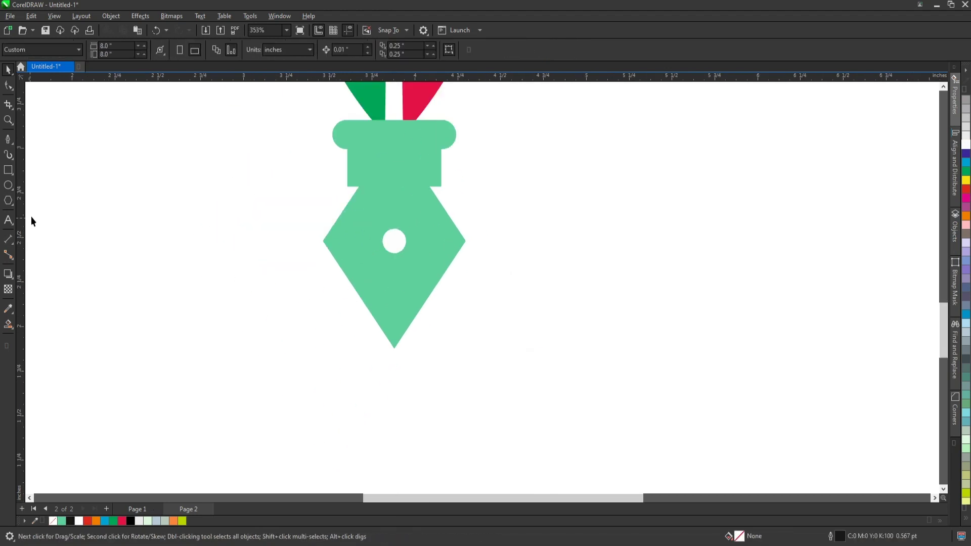
Step: Draw a thin white, outline-free slit from the hole to the nib tip, then select it with the circle
left_click(10, 172)
scroll(386, 268, "up", 2)
scroll(449, 226, "up", 1)
left_click_drag(449, 221, 469, 430)
key("space")
left_click(494, 304)
left_click(468, 360)
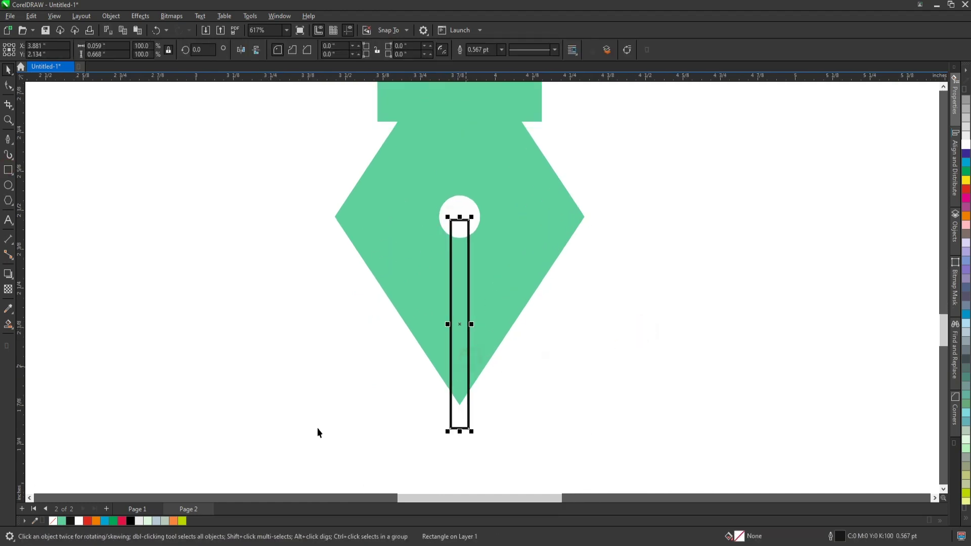
left_click(78, 521)
right_click(52, 521)
key("Escape")
scroll(372, 314, "down", 4)
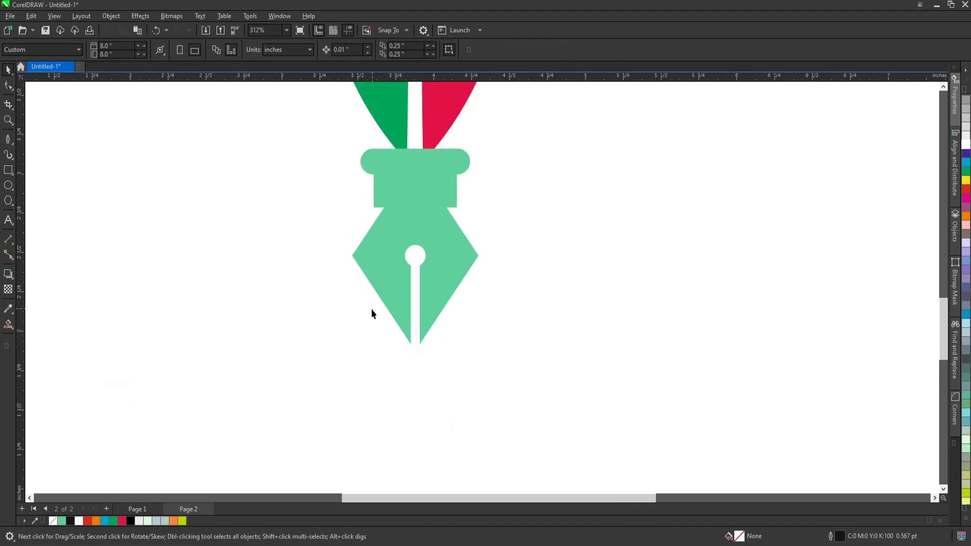
scroll(392, 374, "down", 2)
left_click_drag(380, 374, 419, 268)
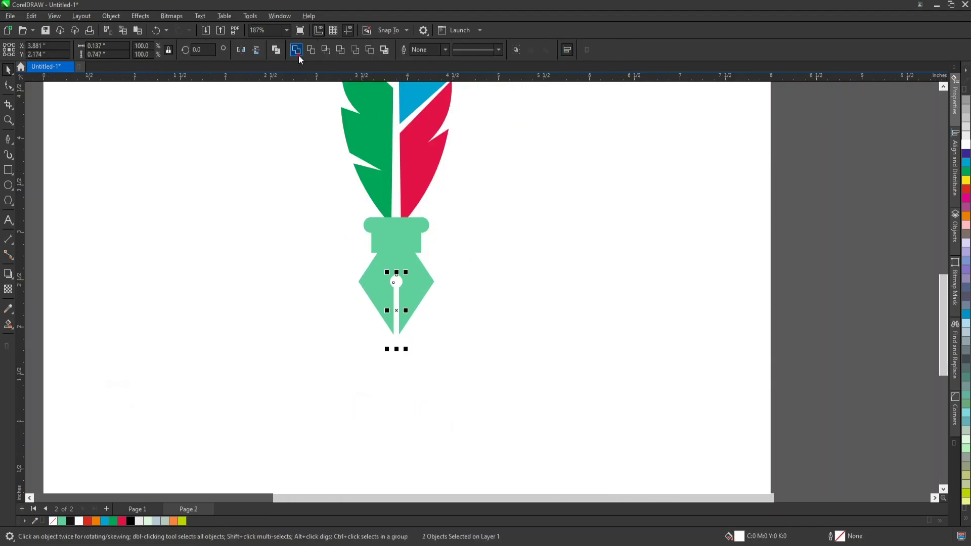
Step: Weld the slit and circle, then trim them out of the nib diamond
left_click(297, 53)
left_click(417, 299, "shift")
left_click(381, 52)
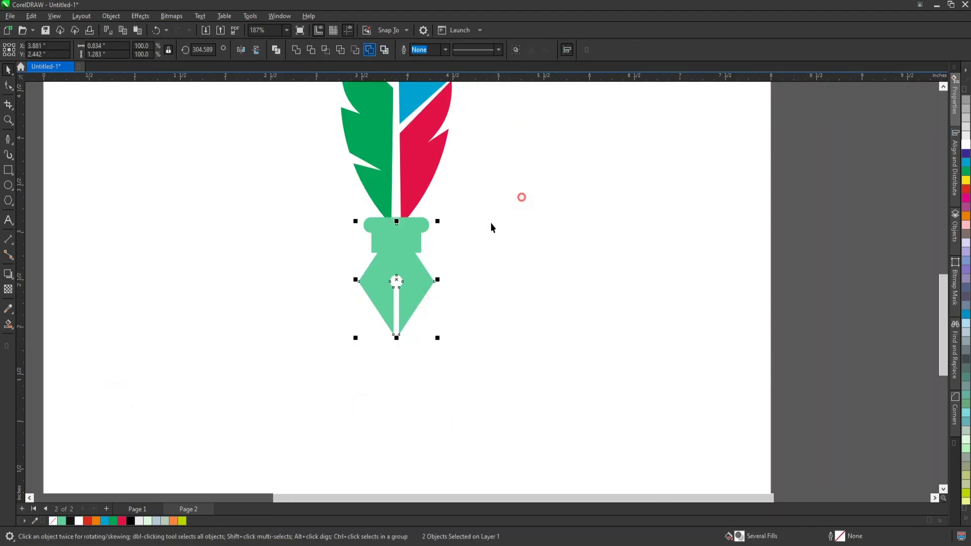
scroll(480, 303, "down", 3)
scroll(370, 320, "up", 2)
scroll(383, 342, "up", 1)
scroll(397, 321, "up", 1)
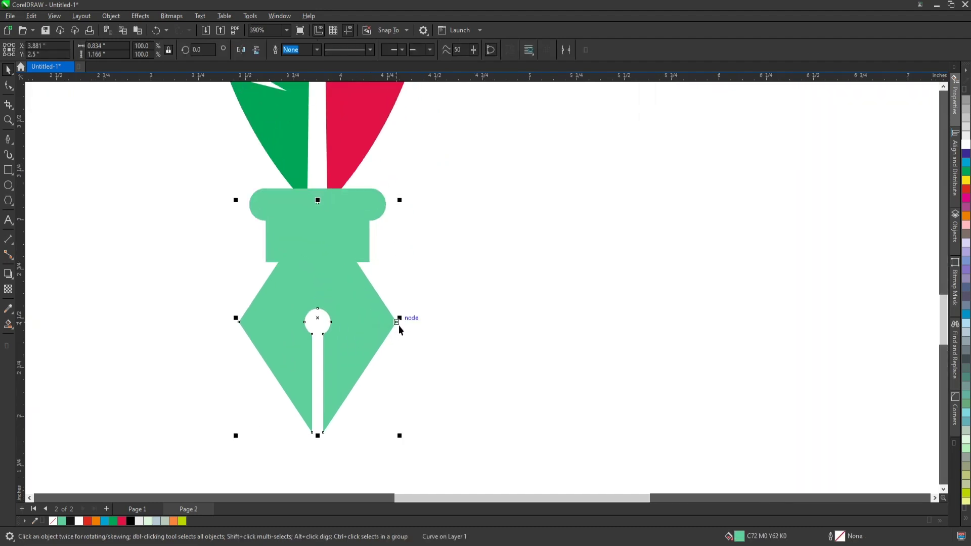
scroll(397, 321, "down", 1)
left_click(404, 331)
scroll(398, 354, "down", 3)
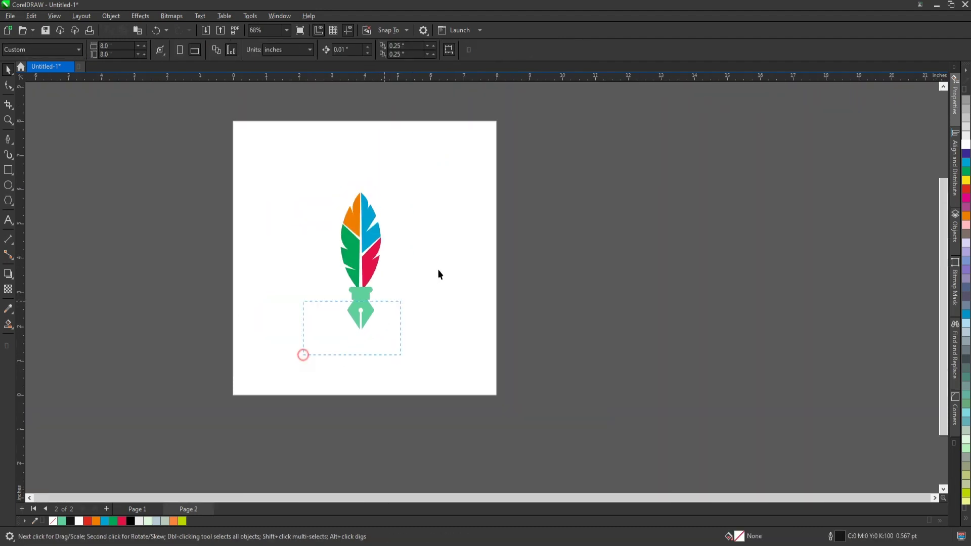
Step: Fill all the pen nib parts black
left_click_drag(303, 355, 439, 274)
left_click(131, 521)
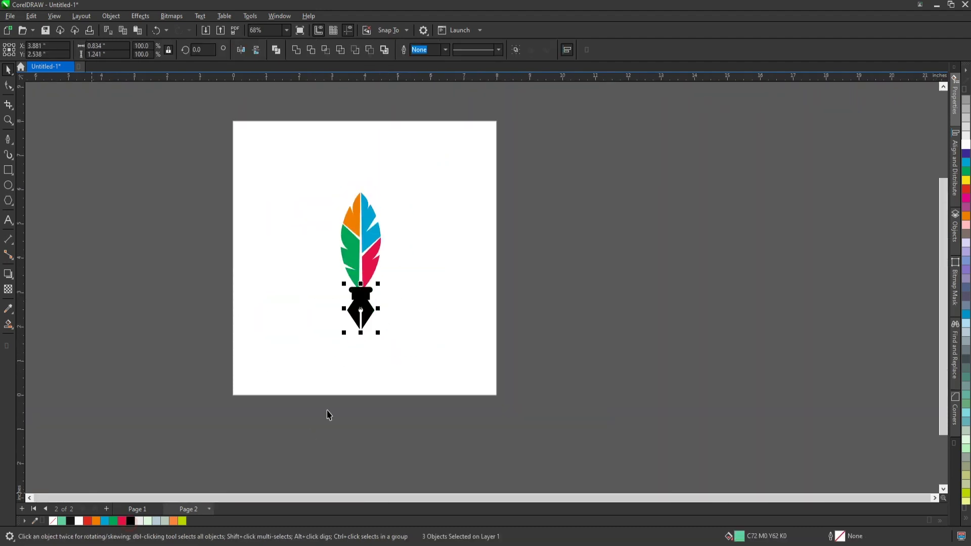
left_click(336, 352)
scroll(376, 296, "up", 4)
scroll(350, 321, "up", 1)
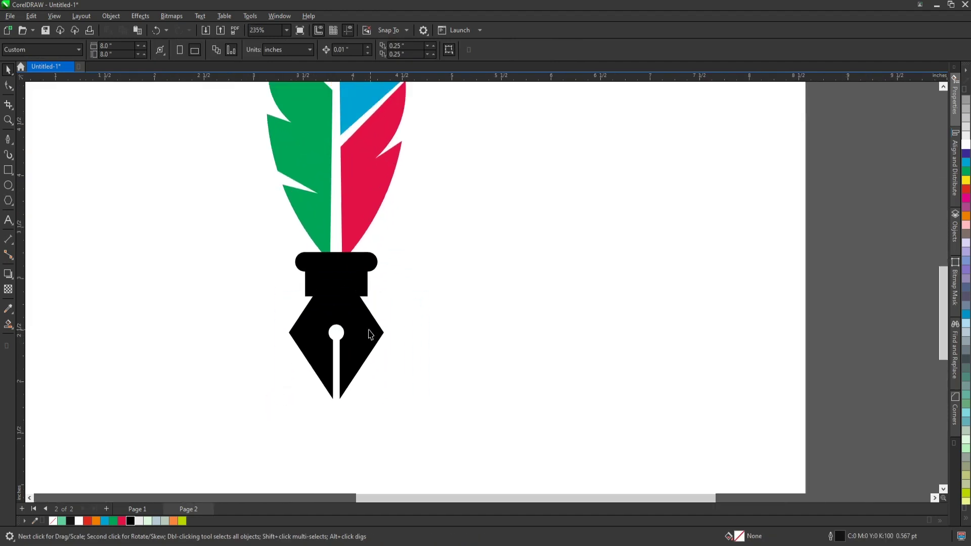
scroll(349, 321, "up", 1)
Step: Nudge the nib body slightly up toward the feather
left_click(348, 320)
scroll(349, 321, "up", 1)
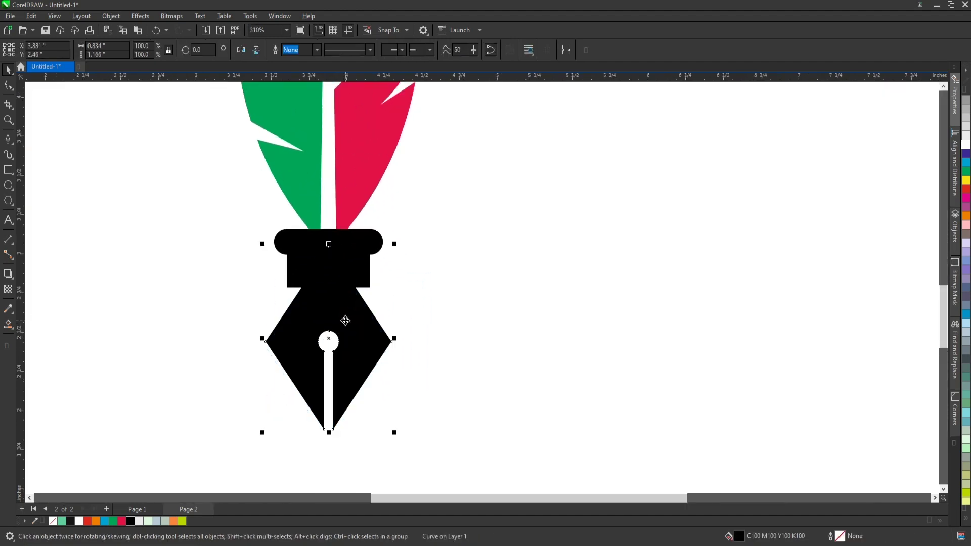
left_click_drag(345, 320, 347, 308)
scroll(346, 308, "down", 4)
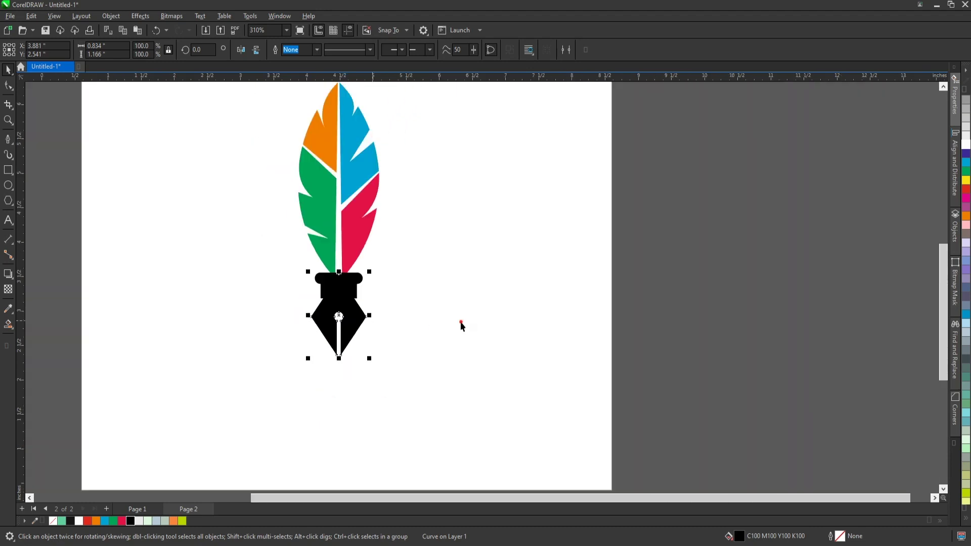
scroll(461, 326, "down", 4)
scroll(345, 308, "up", 2)
Step: Move all nib parts together so they sit snugly under the feather
left_click_drag(299, 375, 460, 241)
scroll(380, 286, "up", 3)
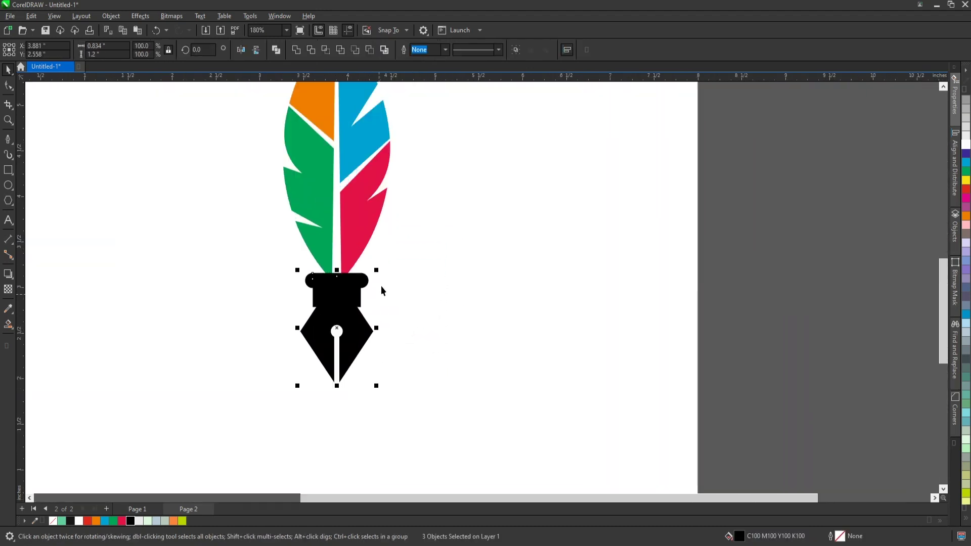
scroll(374, 270, "up", 1)
left_click_drag(374, 271, 340, 282)
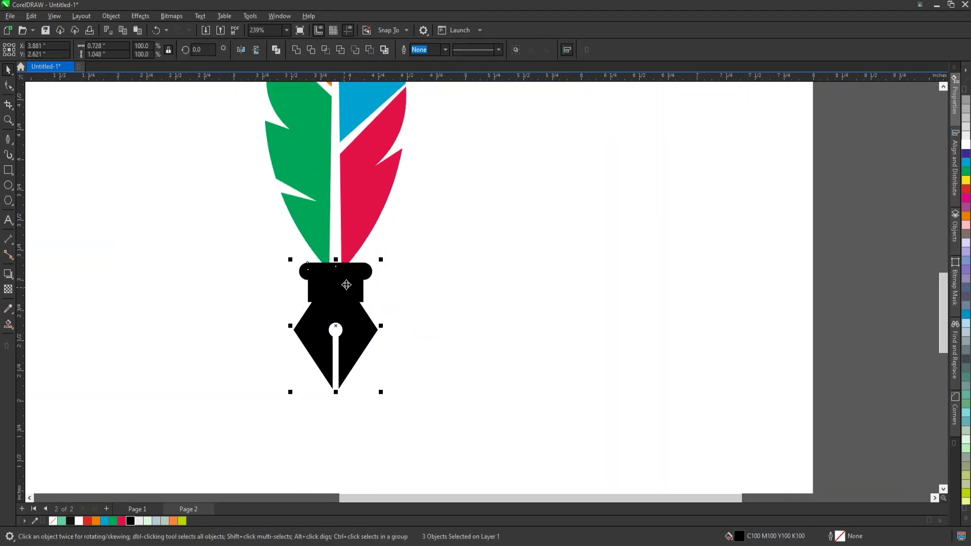
scroll(340, 281, "down", 3)
left_click(427, 302)
scroll(385, 293, "down", 2)
left_click_drag(441, 190, 336, 282)
scroll(367, 317, "up", 2)
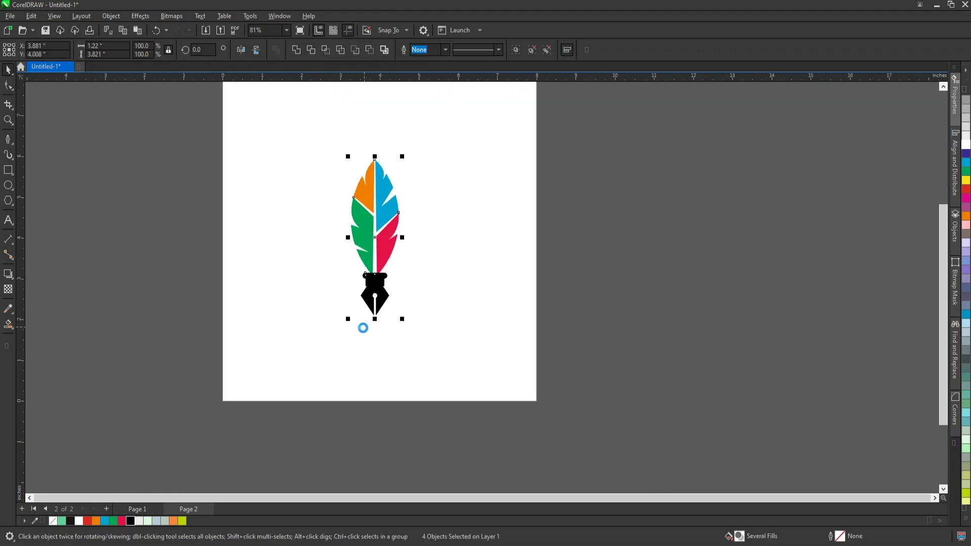
left_click(520, 404)
scroll(521, 404, "up", 2)
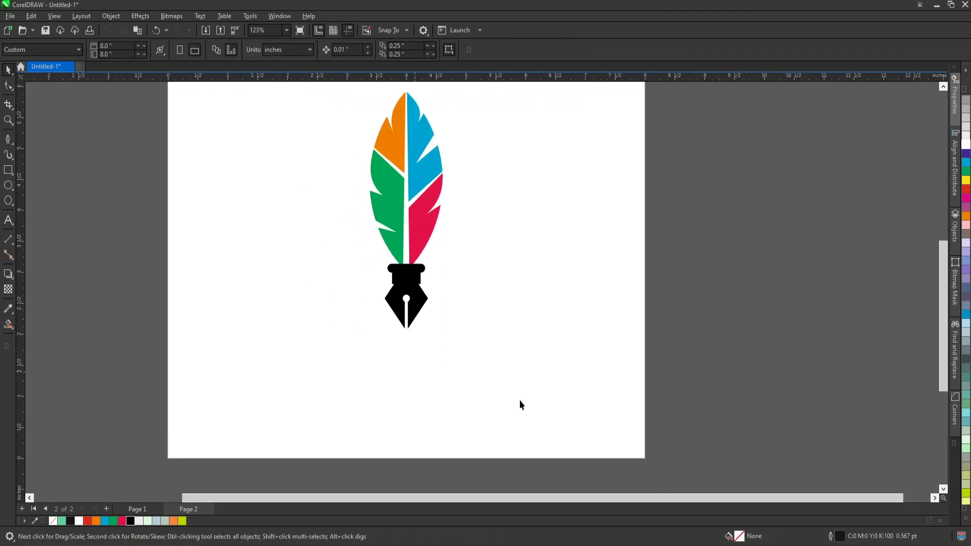
Step: Draw a flat ellipse beneath the nib tip, fill it light grey-blue, and remove its outline
left_click(10, 186)
left_click_drag(422, 343, 445, 346)
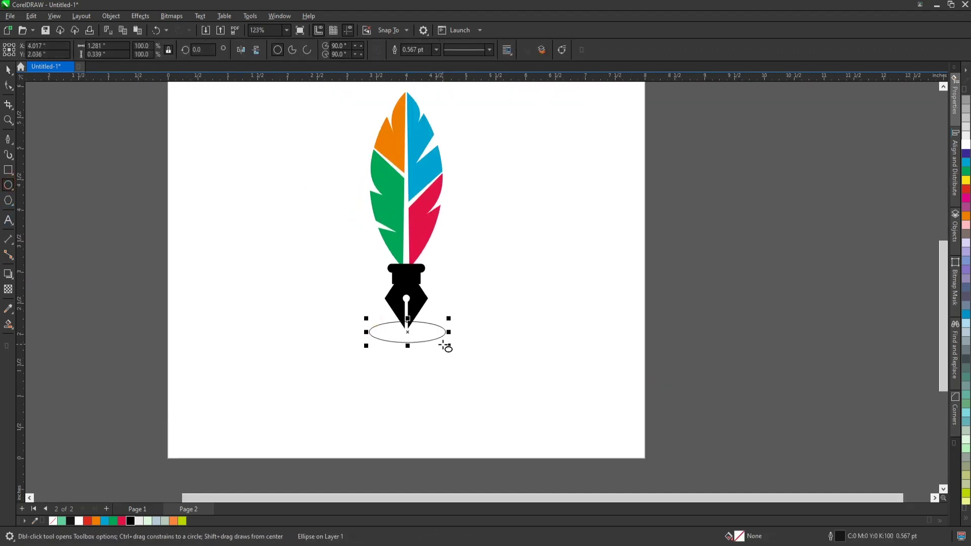
key("space")
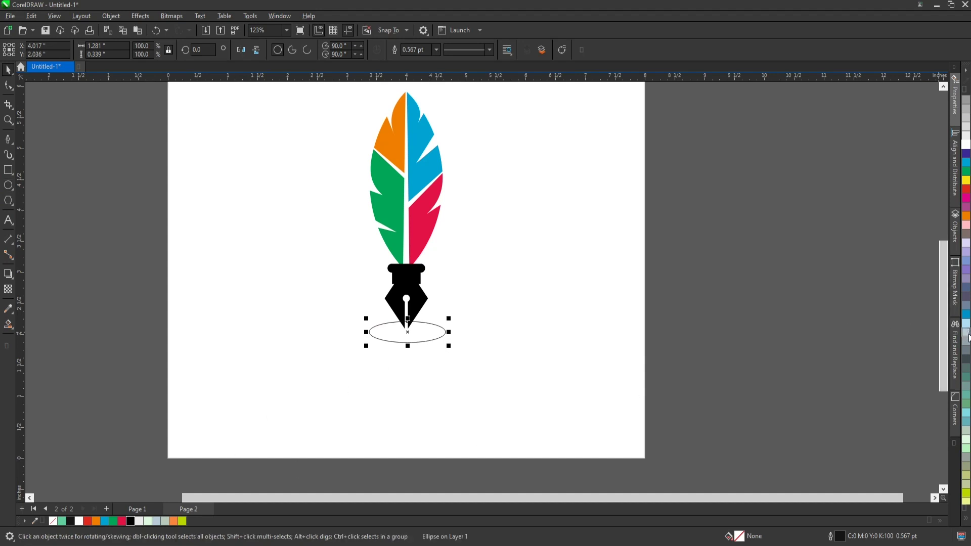
left_click(966, 333)
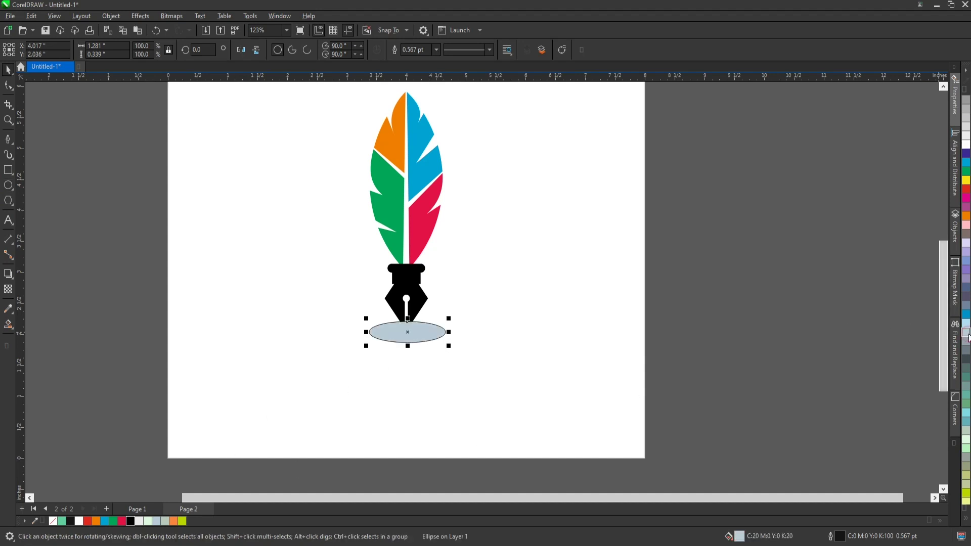
right_click(53, 520)
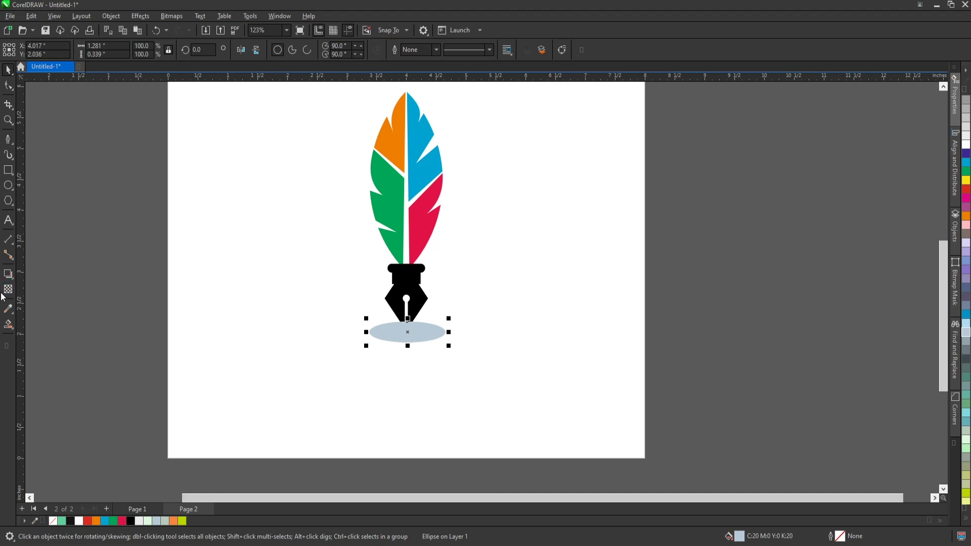
Step: Give the ellipse Uniform transparency so it becomes a faint, see-through shadow
left_click(12, 292)
left_click(23, 50)
type("7")
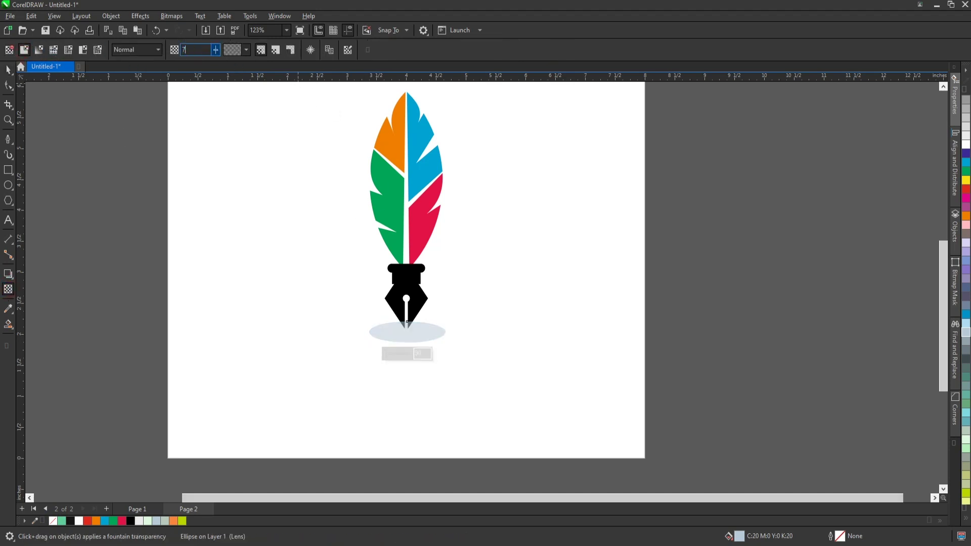
type("0")
key("Return")
key("space")
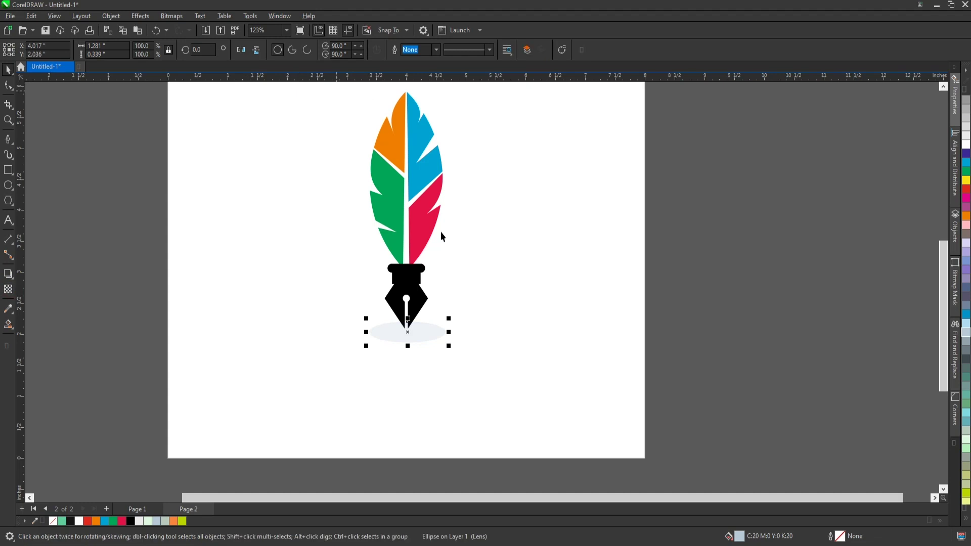
Step: Zoom in and reselect the shadow ellipse to check its look beneath the nib
left_click(493, 273)
scroll(406, 329, "up", 1)
left_click(409, 331)
left_click(495, 324)
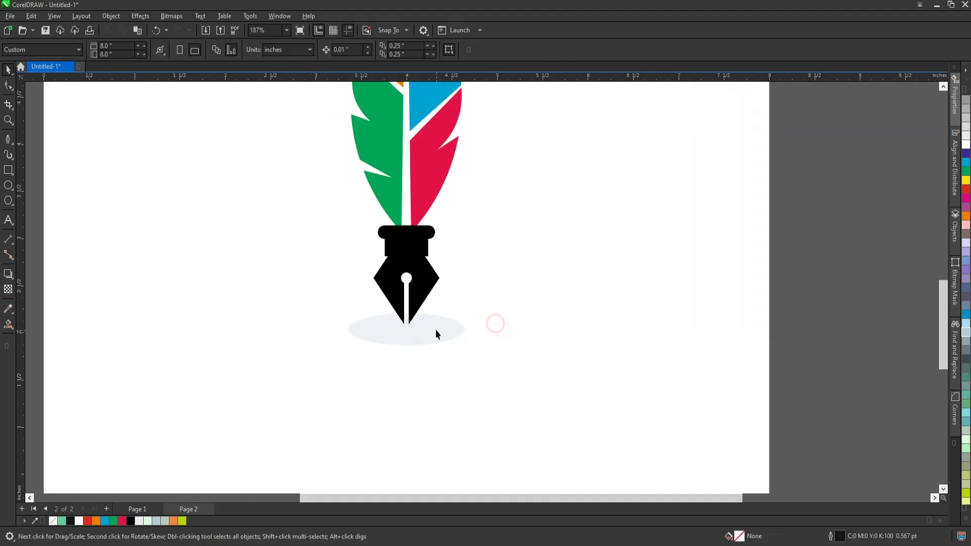
scroll(436, 334, "up", 2)
left_click(408, 326)
left_click(488, 320)
scroll(392, 328, "down", 3)
scroll(392, 328, "down", 2)
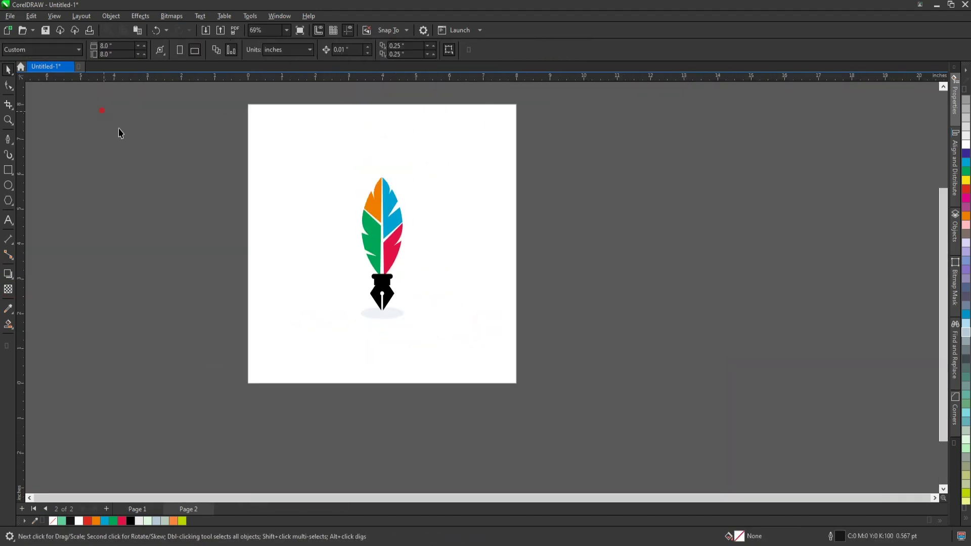